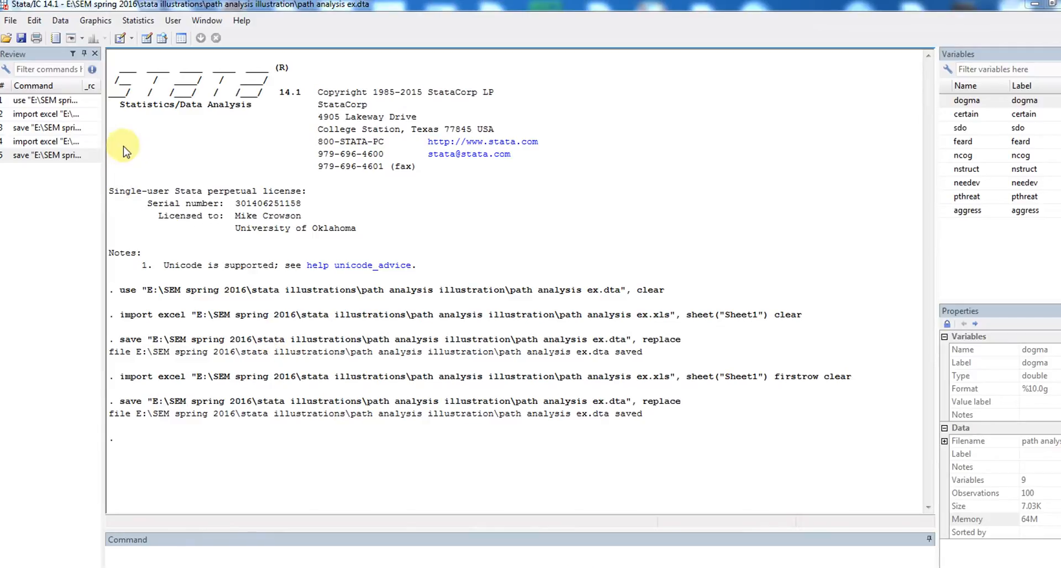
# Browse the dataset in read-only mode to inspect row values, then close the viewer.
pyautogui.click(60, 20)
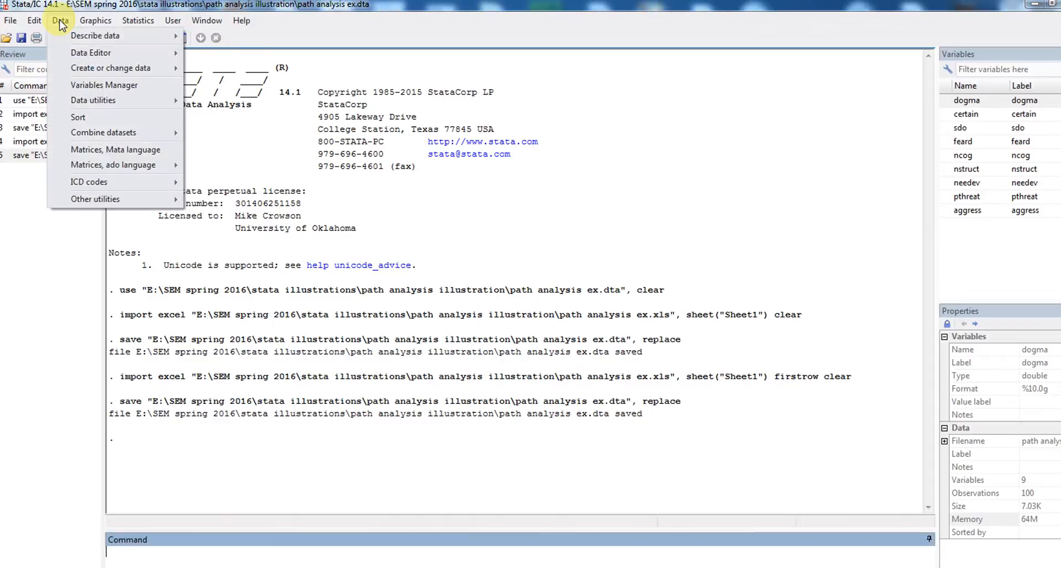
pyautogui.moveTo(113, 53)
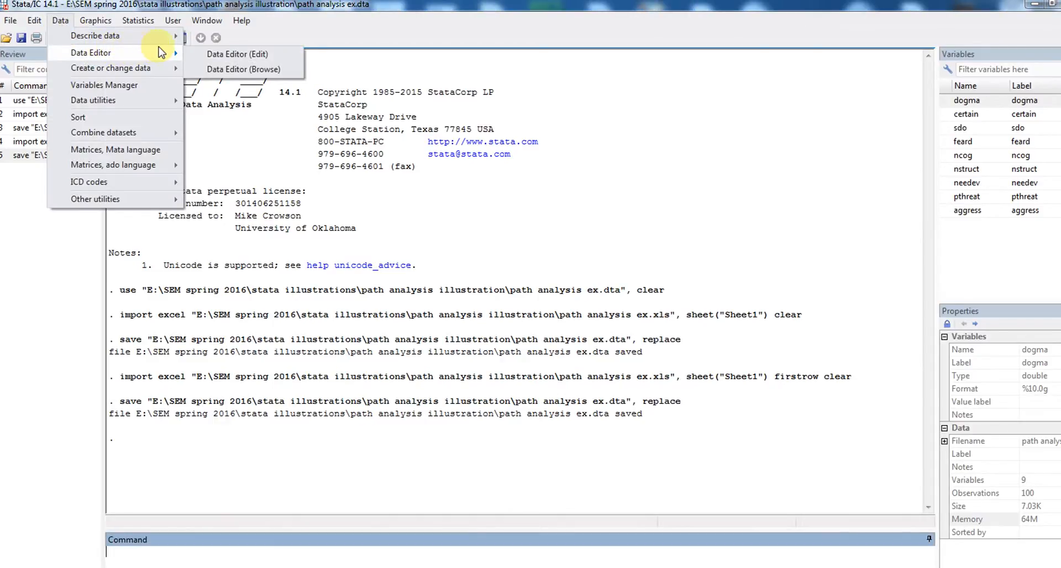
pyautogui.click(221, 70)
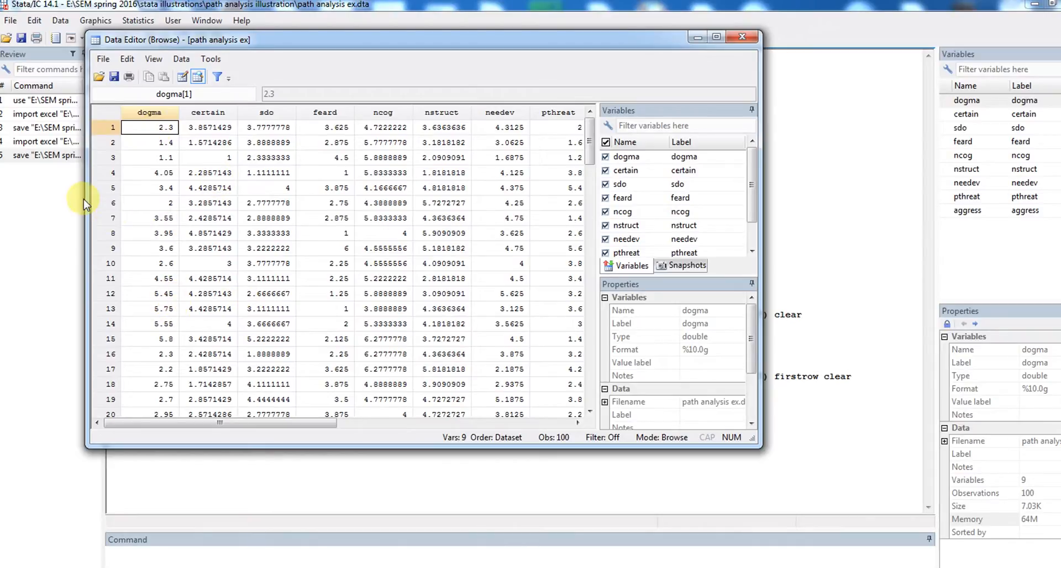
pyautogui.click(109, 144)
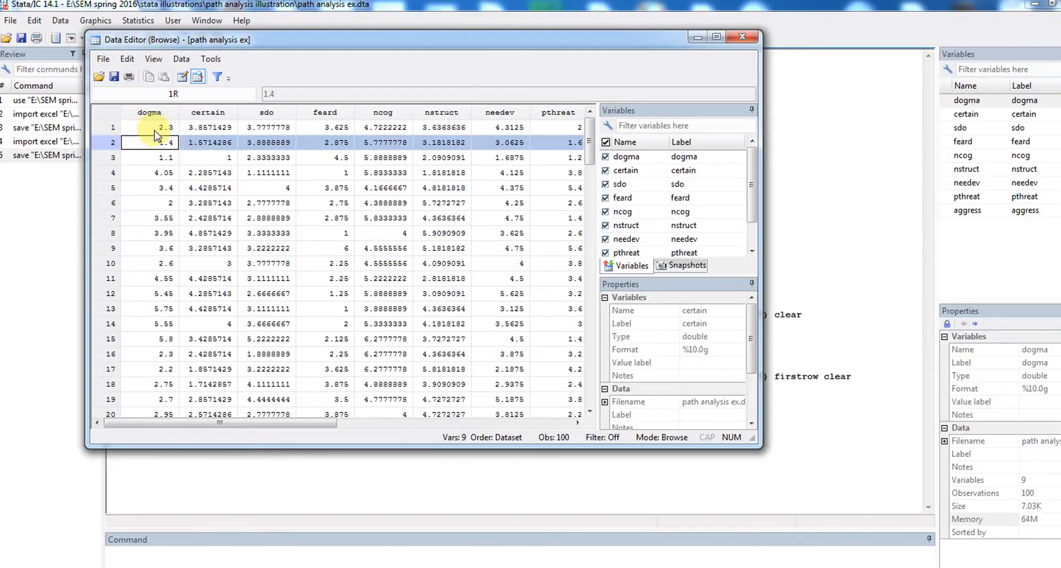
pyautogui.click(746, 37)
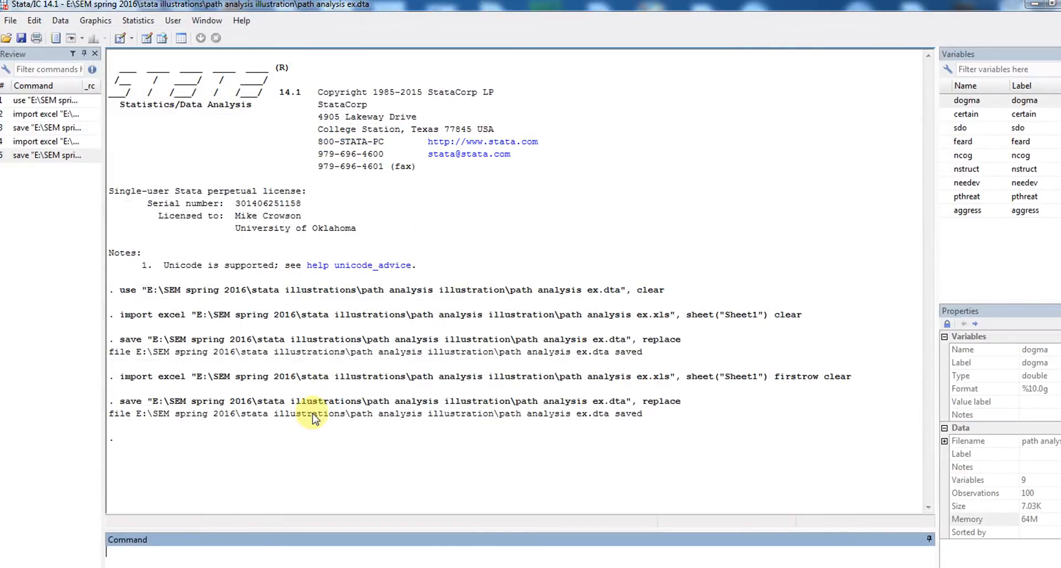
# Start a 'mvtest normality' command with the variables dogma, certain and ncog.
pyautogui.click(244, 556)
pyautogui.click(579, 567)
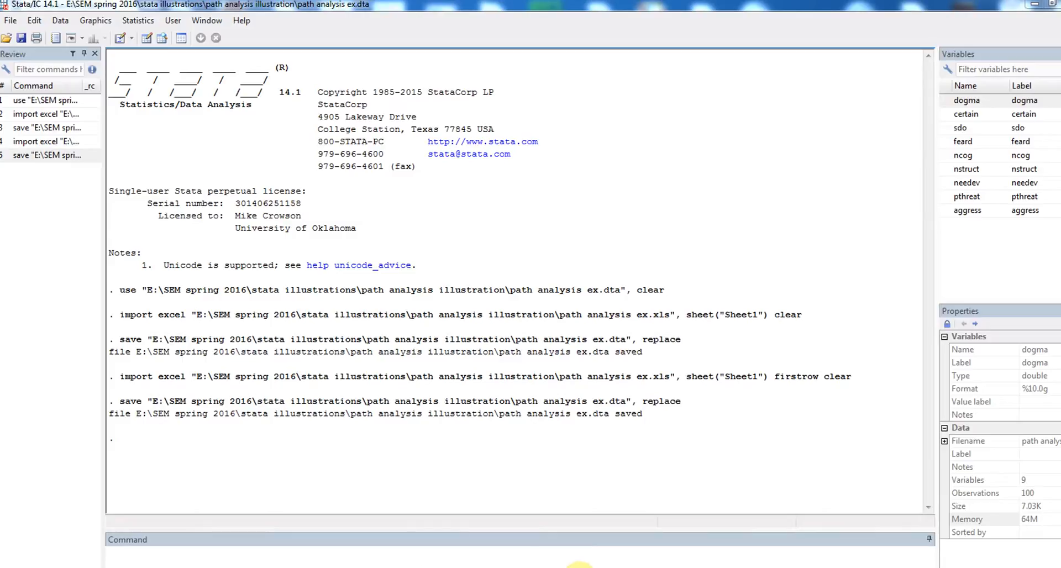
pyautogui.click(492, 552)
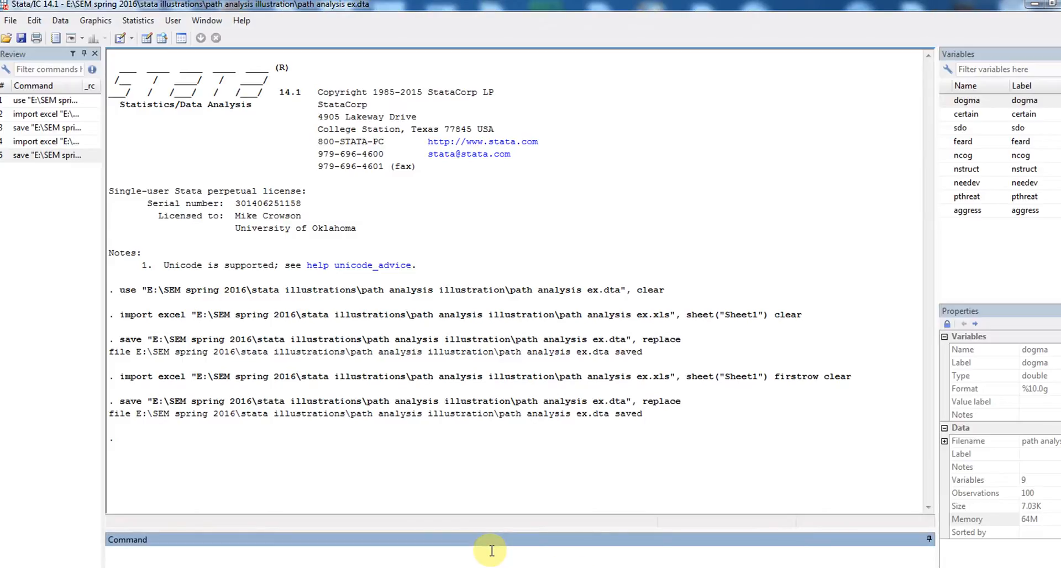
pyautogui.write('mvtest normality')
pyautogui.moveTo(965, 100); pyautogui.dragTo(216, 553)
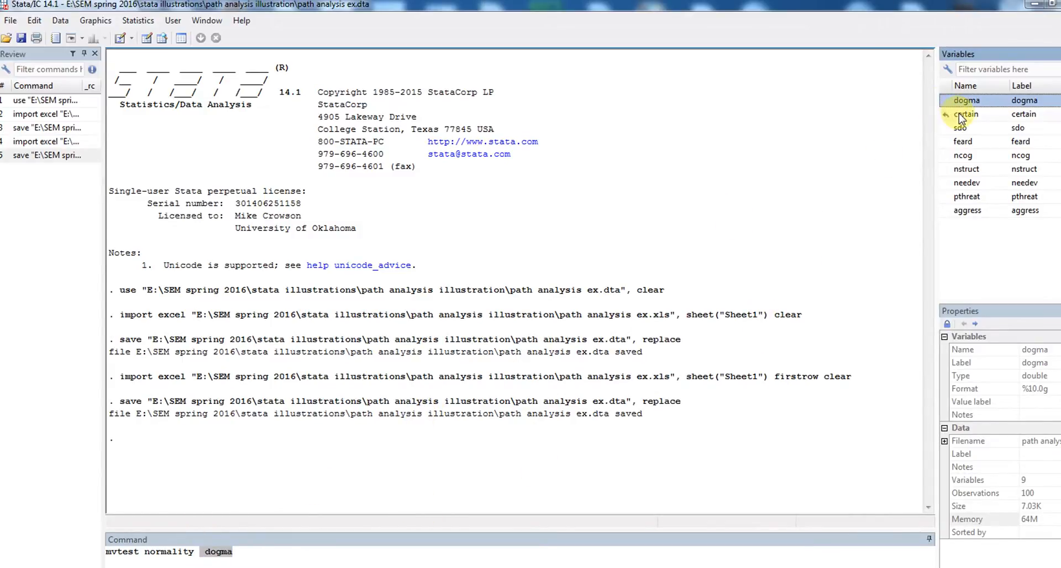
pyautogui.moveTo(962, 114); pyautogui.dragTo(266, 551)
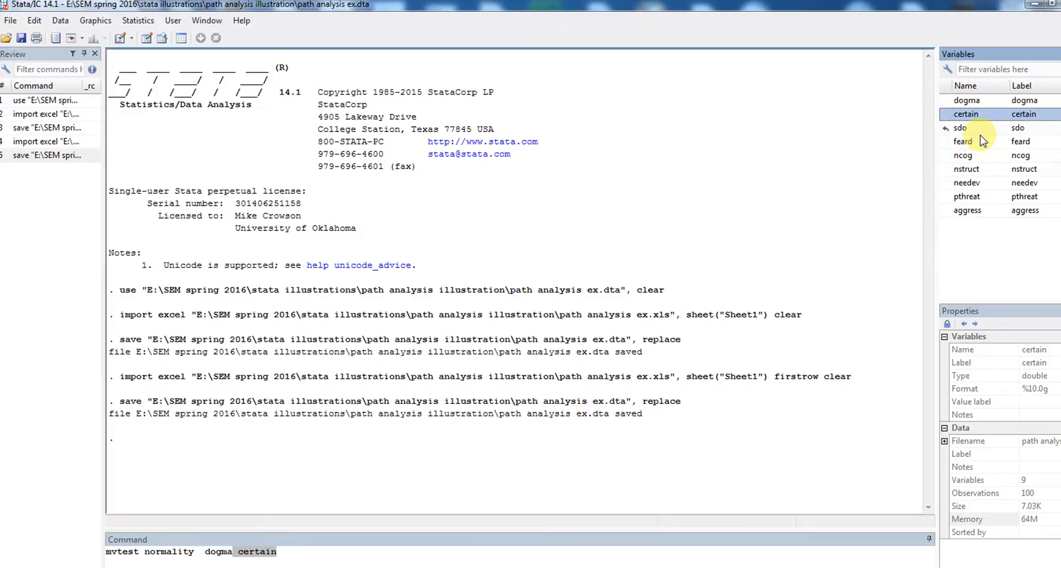
pyautogui.moveTo(967, 157); pyautogui.dragTo(296, 556)
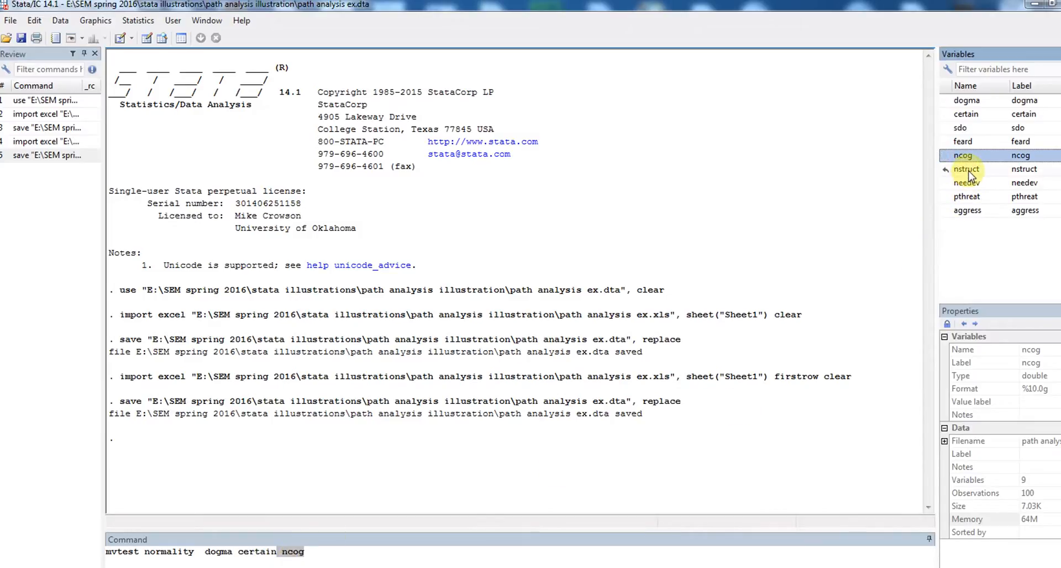
# Add nstruct, pthreat and aggress, then append ', univariate bivariate stats(' options.
pyautogui.moveTo(966, 169); pyautogui.dragTo(331, 553)
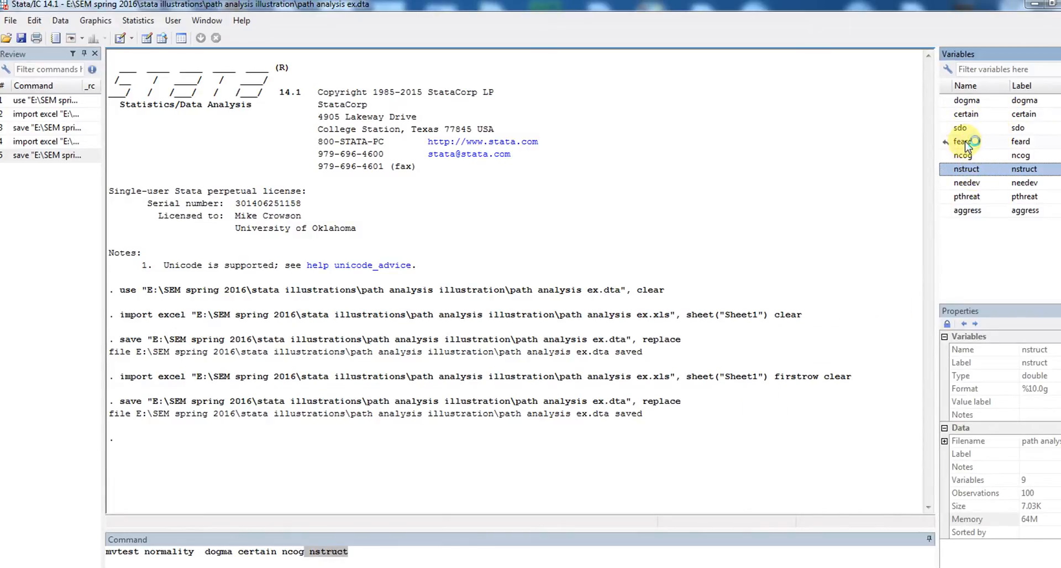
pyautogui.moveTo(965, 144)
pyautogui.mouseDown()
pyautogui.moveTo(580, 372)
pyautogui.moveTo(427, 503)
pyautogui.moveTo(762, 263)
pyautogui.moveTo(920, 158)
pyautogui.moveTo(956, 149)
pyautogui.mouseUp()
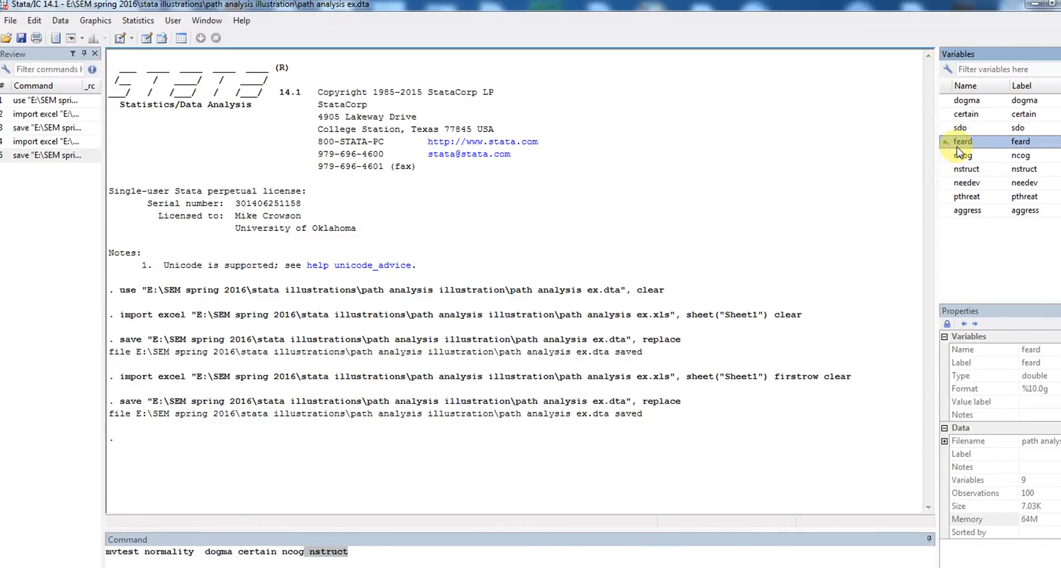
pyautogui.moveTo(963, 196); pyautogui.dragTo(358, 554)
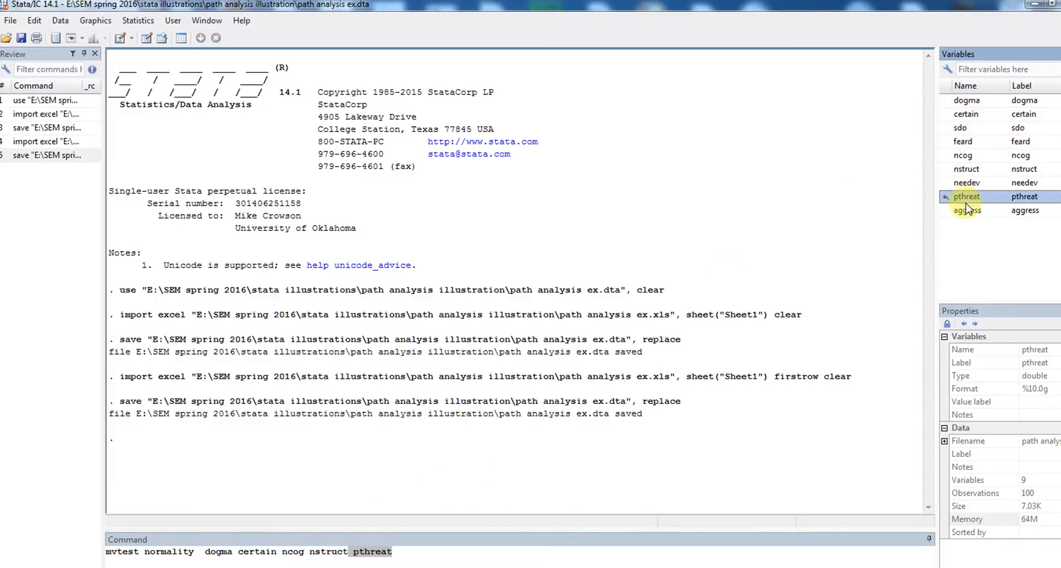
pyautogui.moveTo(967, 215); pyautogui.dragTo(423, 555)
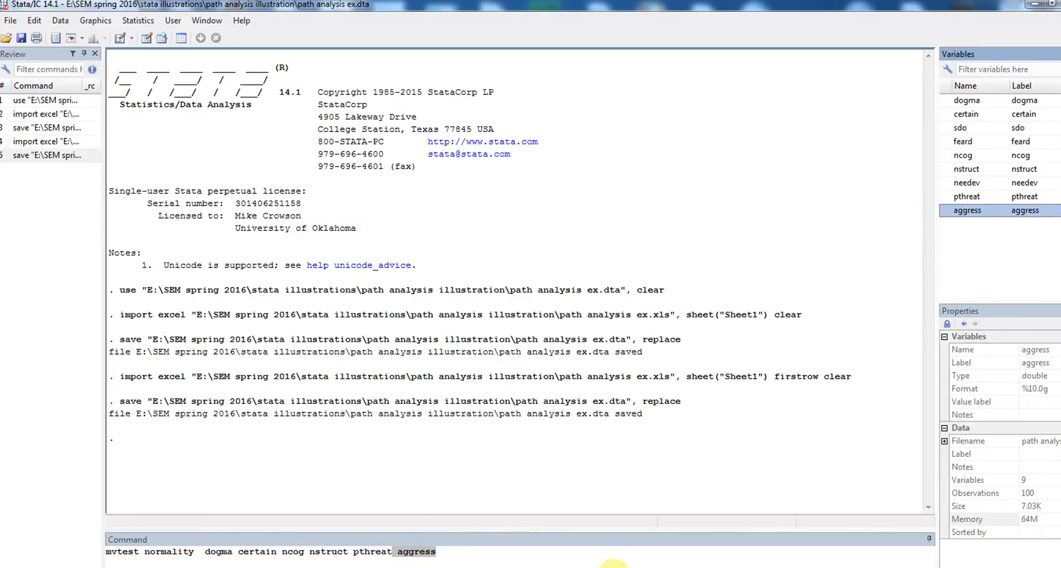
pyautogui.click(468, 556)
pyautogui.write(', ')
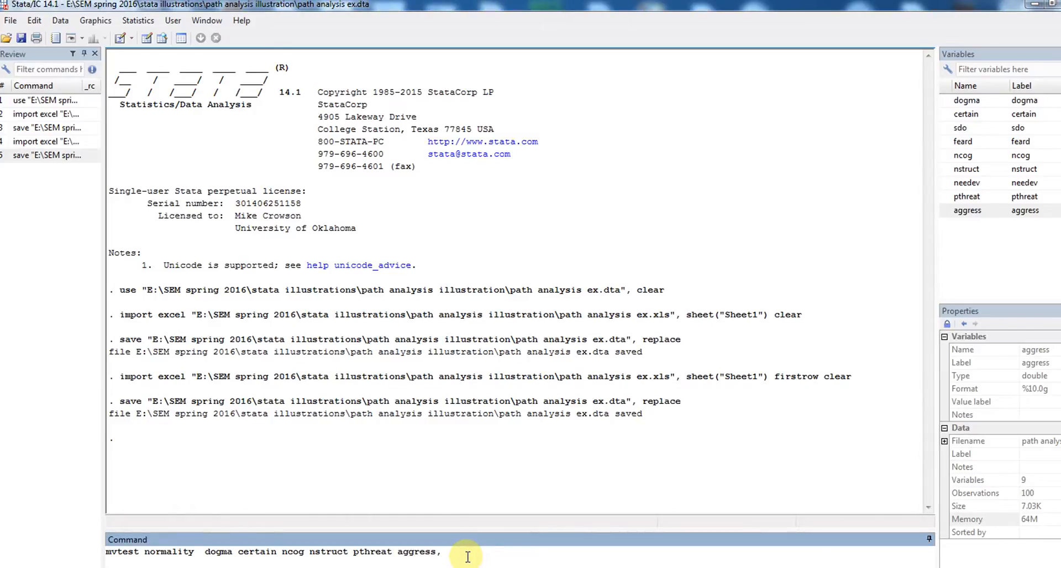
pyautogui.write('univariate bivariate stats')
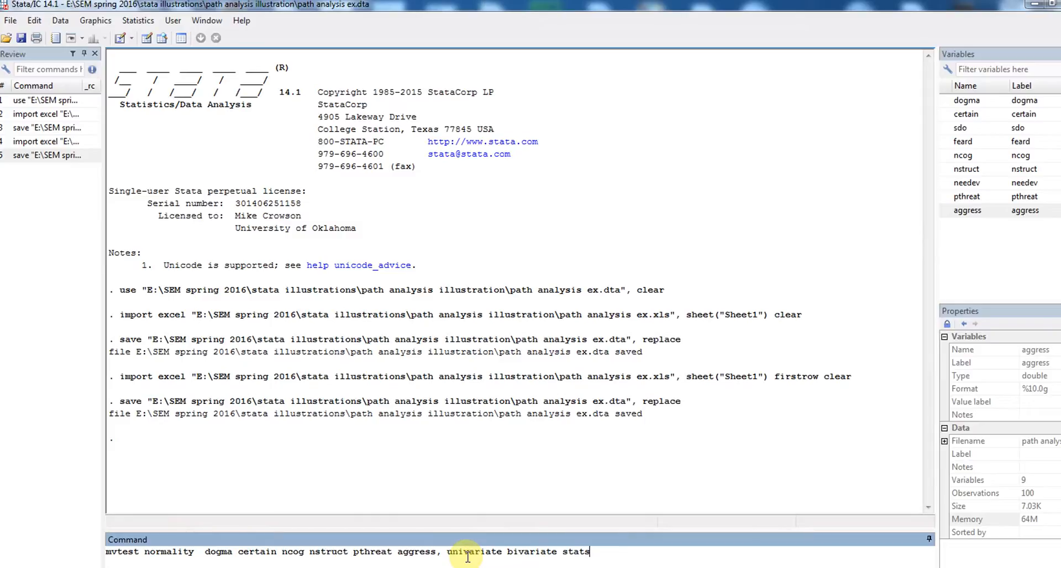
pyautogui.write('(all')
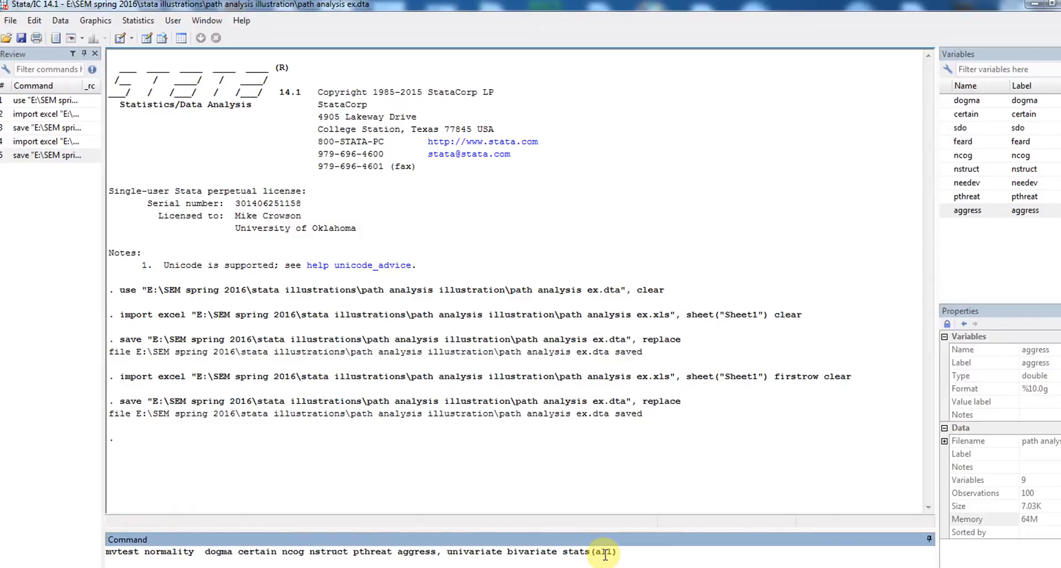
# Run the mvtest normality command with the univariate, bivariate and stats(all) options.
pyautogui.press('Return')
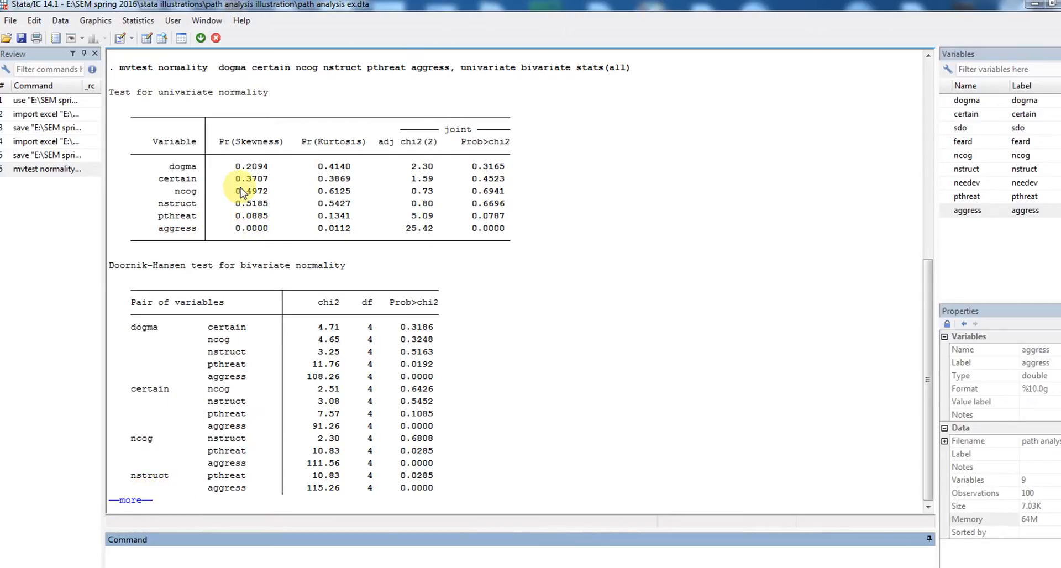
# Continue past --more-- to reveal the Mardia, Henze-Zirkler and Doornik-Hansen multivariate tests.
pyautogui.click(136, 501)
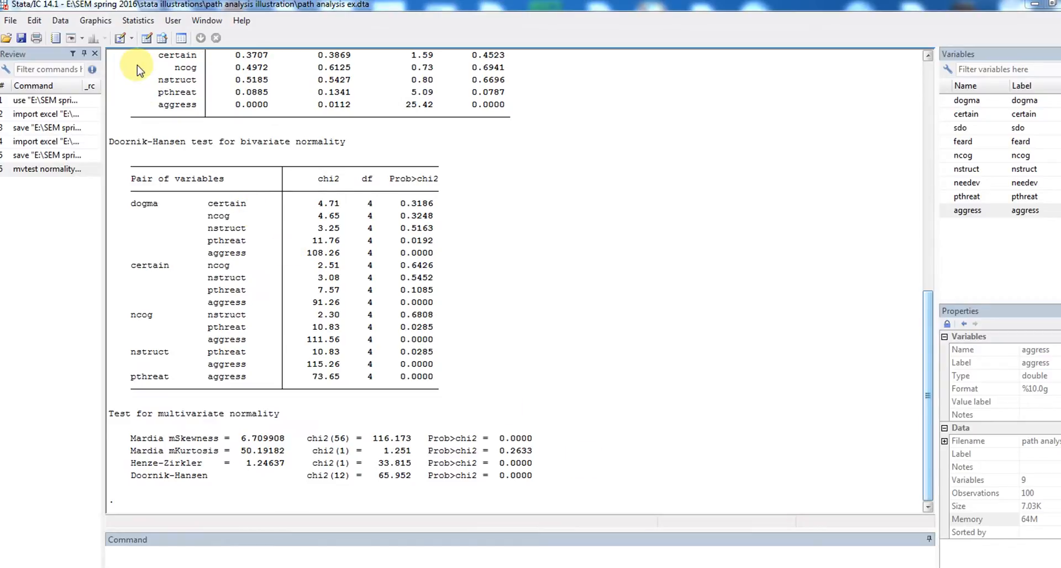
# Launch the SEM Builder from the Statistics menu.
pyautogui.click(139, 20)
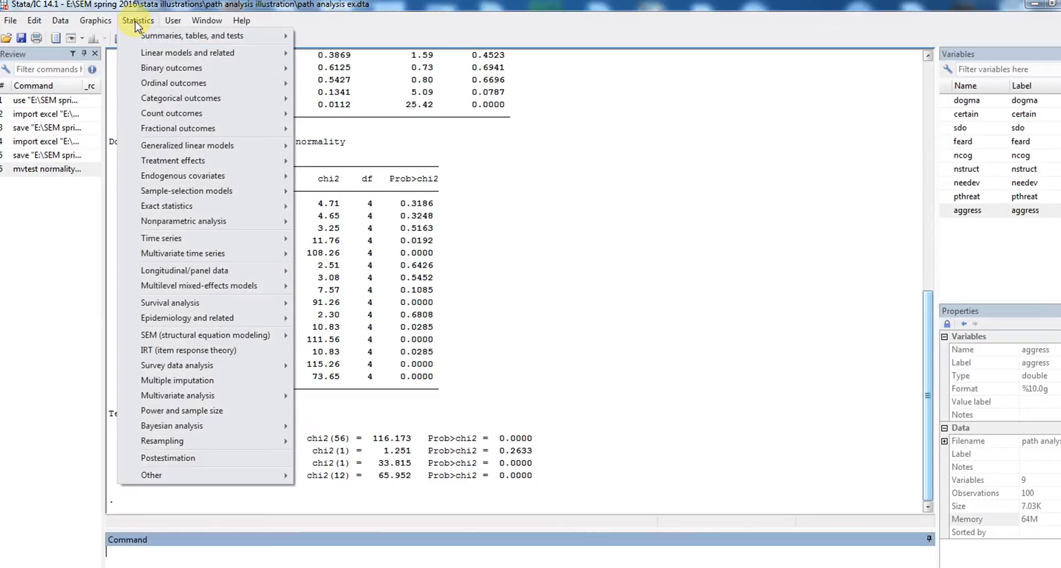
pyautogui.moveTo(256, 340)
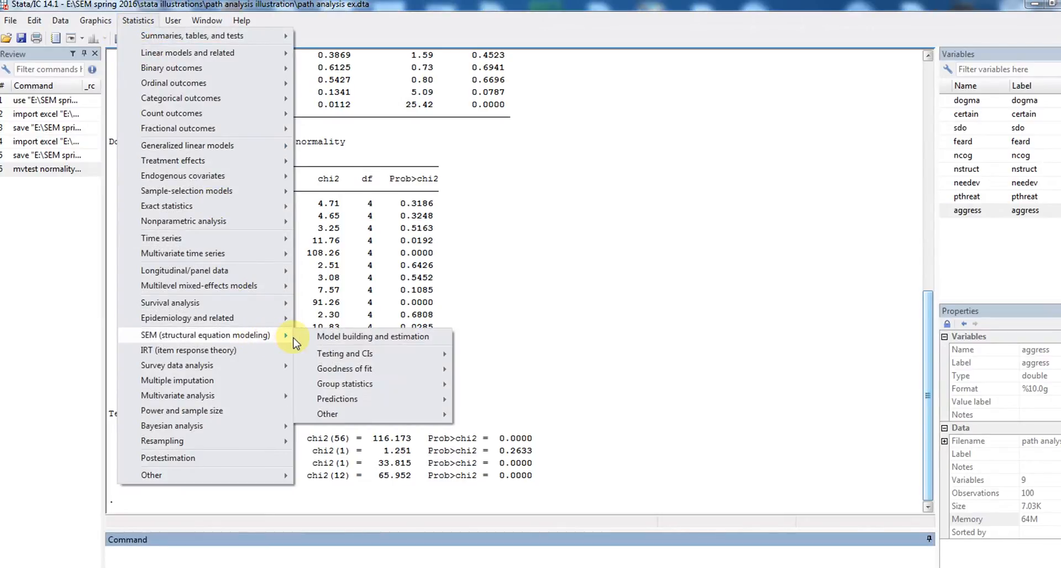
pyautogui.click(326, 337)
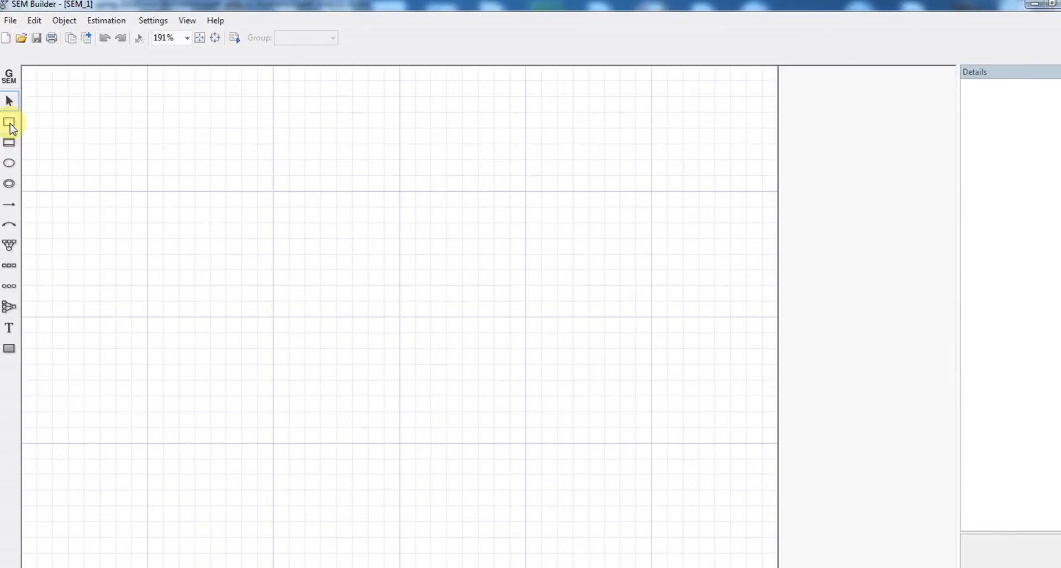
# Place six observed-variable boxes: three stacked left, two middle, one on the right.
pyautogui.click(9, 126)
pyautogui.click(10, 123)
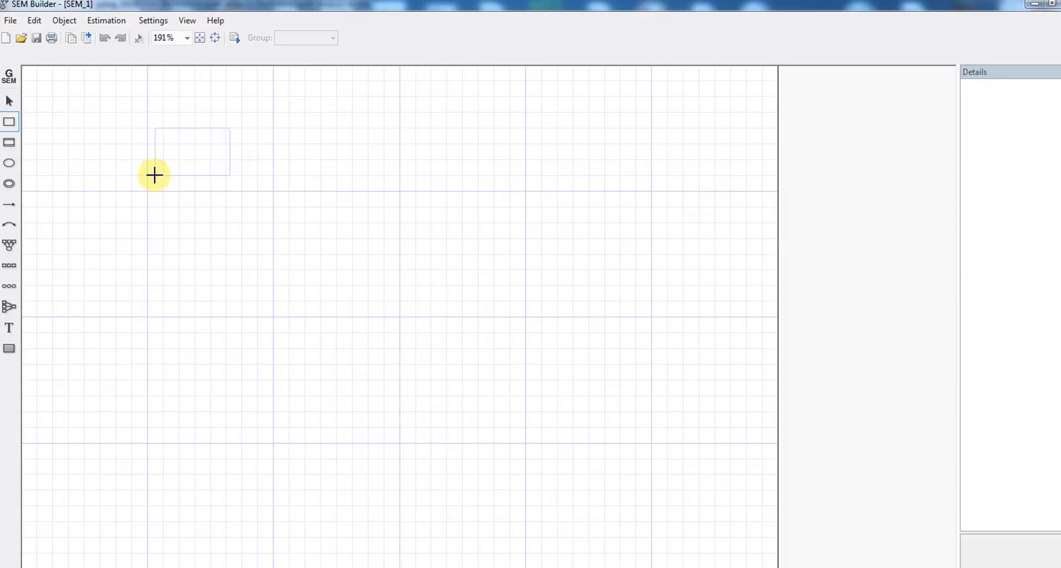
pyautogui.click(154, 174)
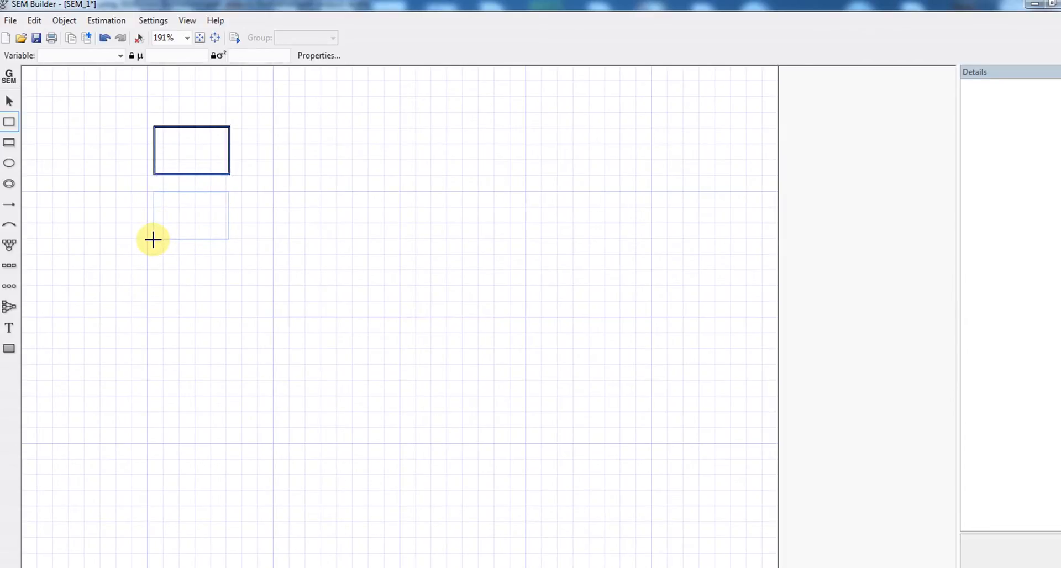
pyautogui.click(154, 239)
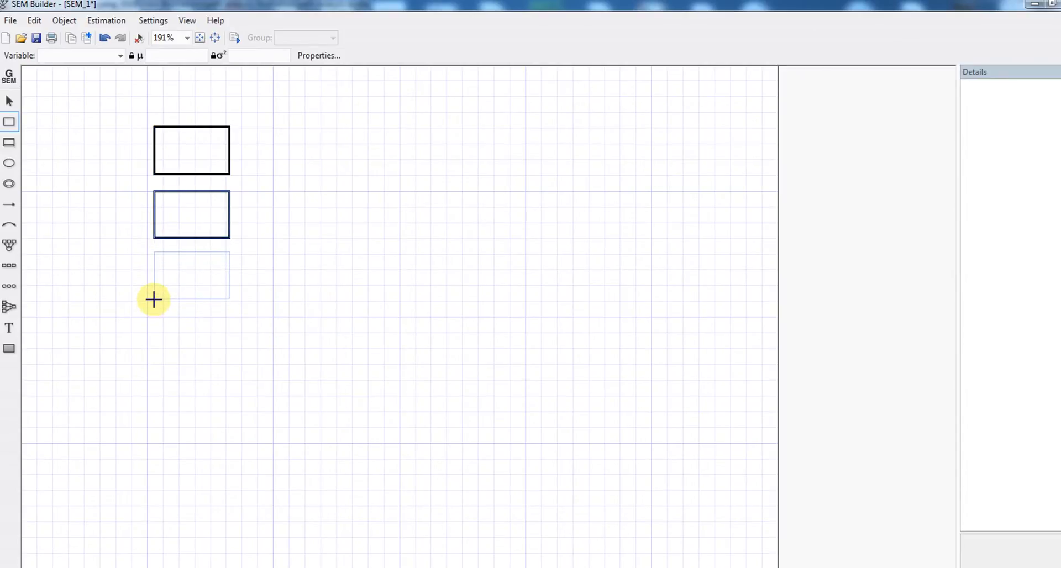
pyautogui.click(154, 301)
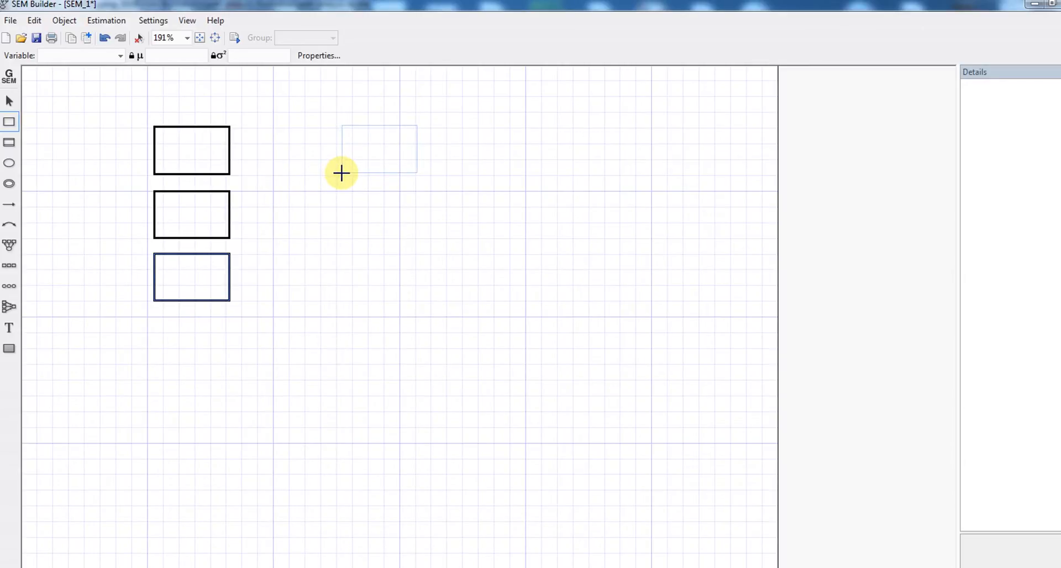
pyautogui.click(342, 173)
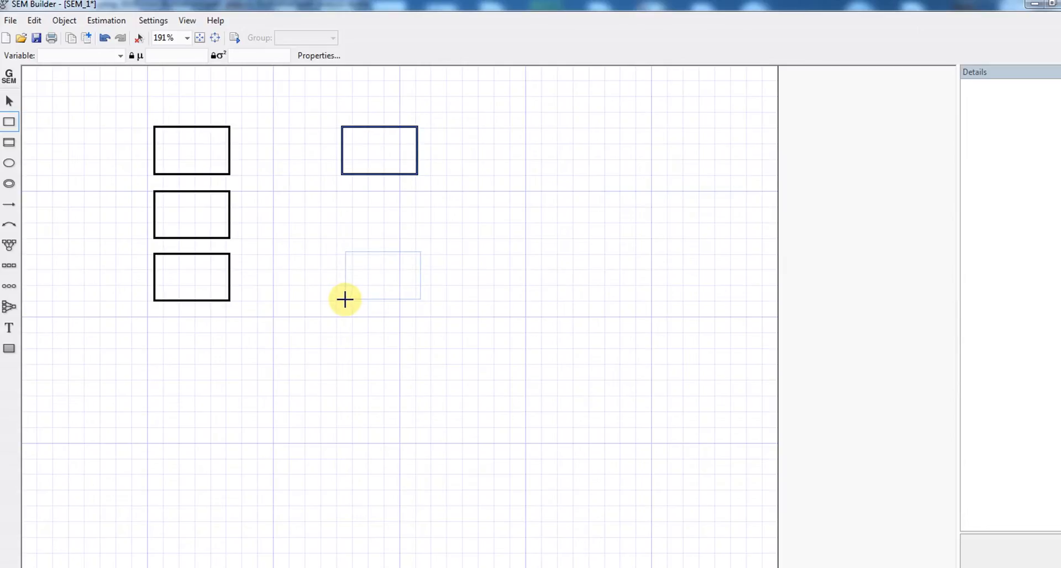
pyautogui.click(345, 301)
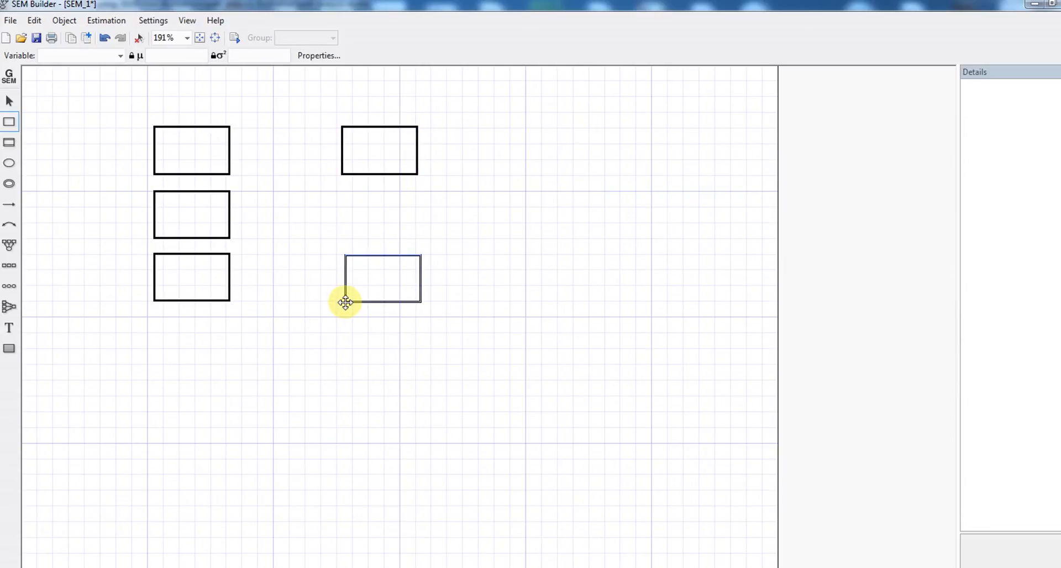
pyautogui.click(521, 227)
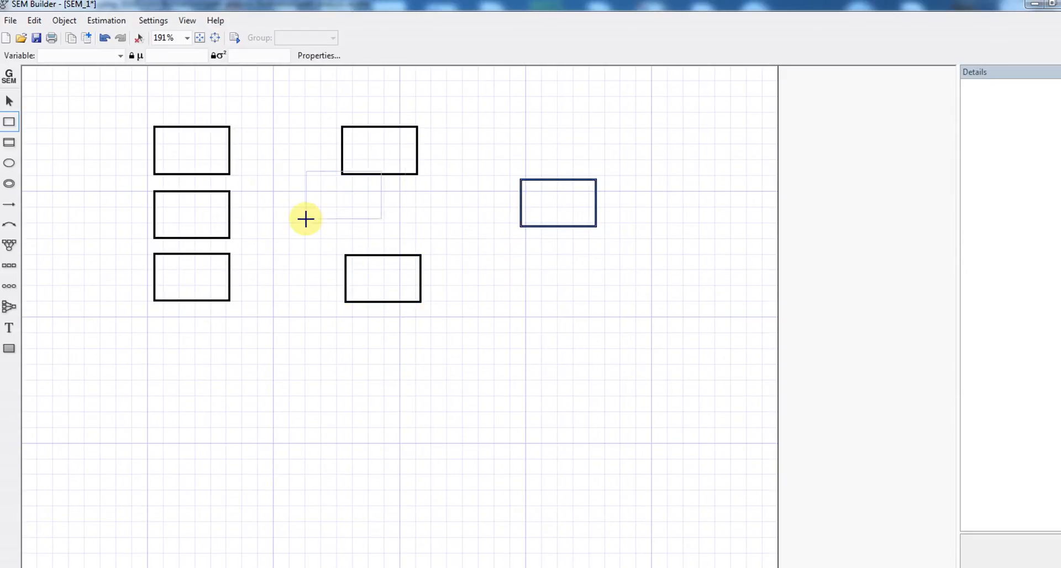
pyautogui.click(10, 104)
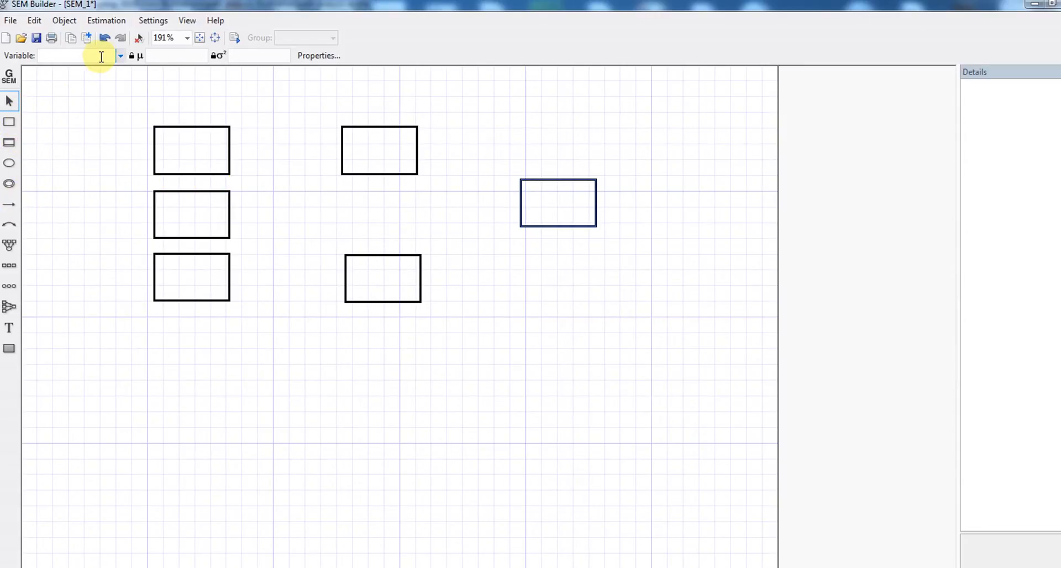
# Assign certain, ncog and nstruct to the three left-column boxes.
pyautogui.click(187, 144)
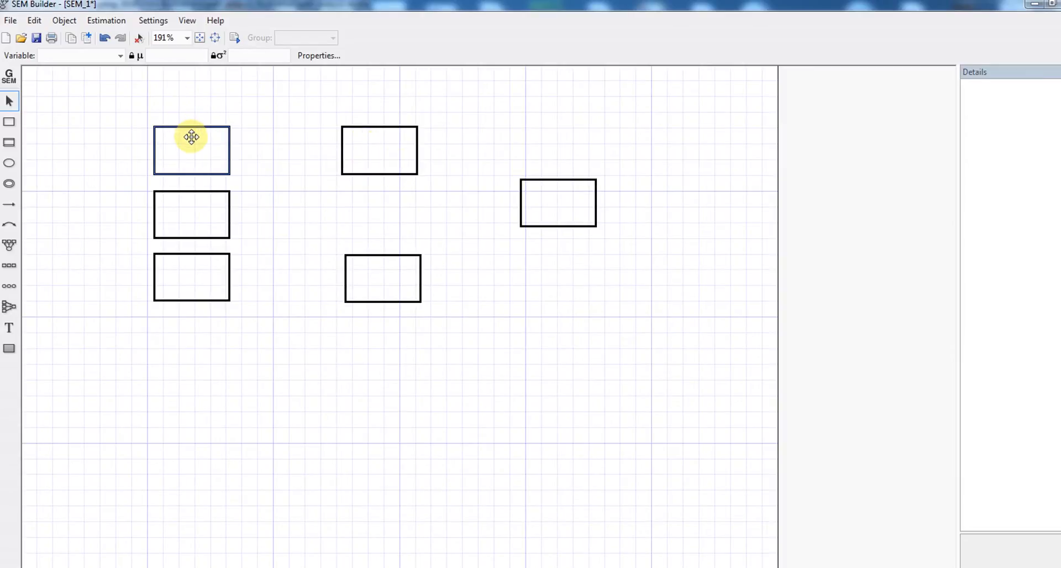
pyautogui.click(120, 55)
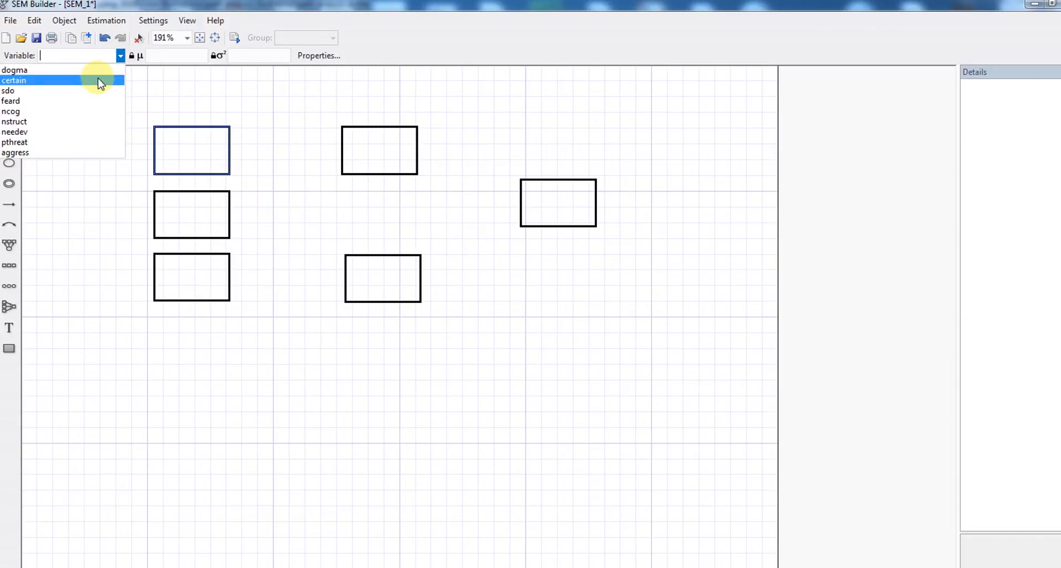
pyautogui.click(98, 80)
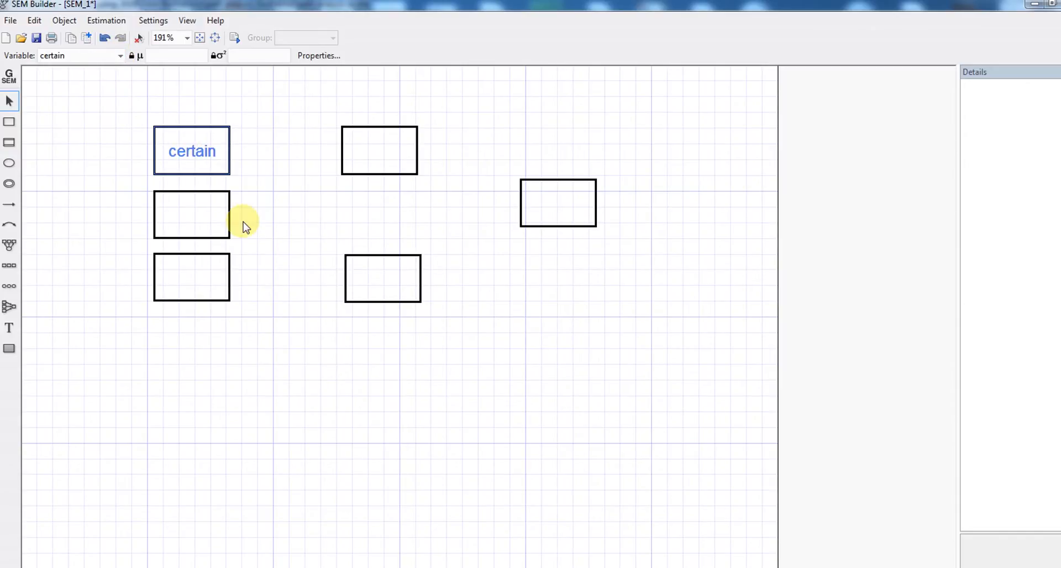
pyautogui.click(210, 211)
pyautogui.click(120, 56)
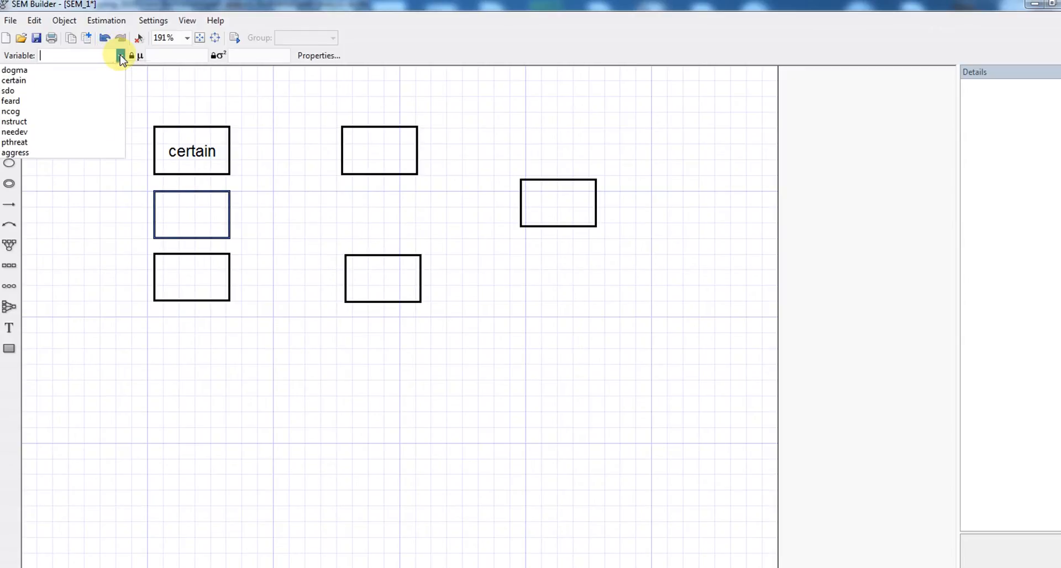
pyautogui.click(105, 111)
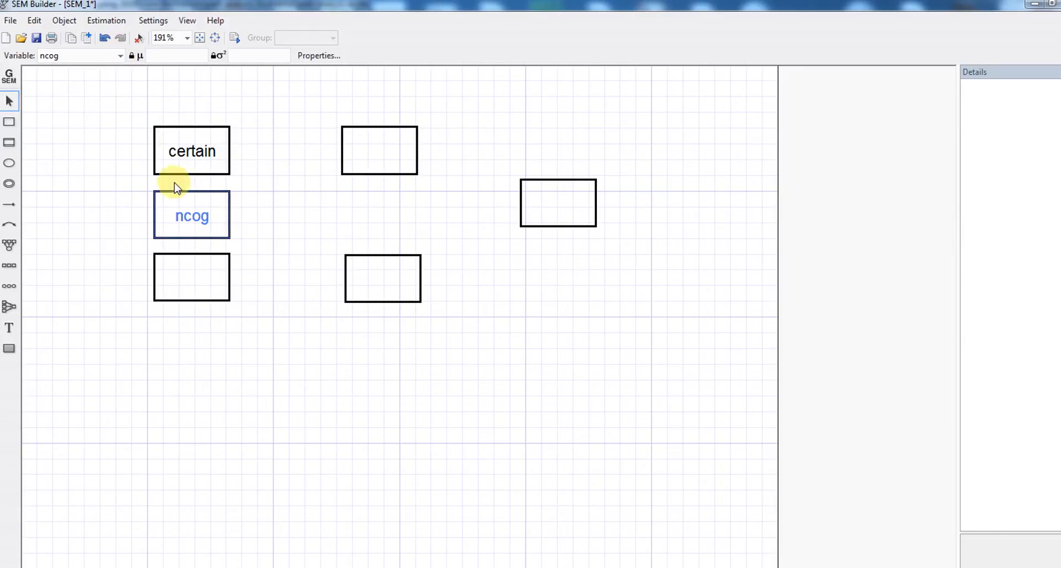
pyautogui.click(204, 276)
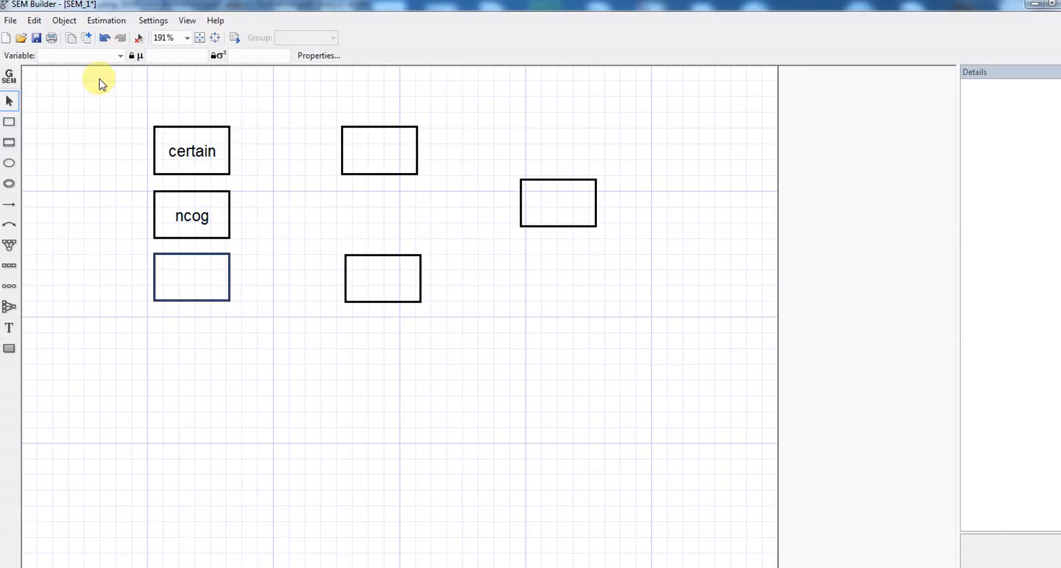
pyautogui.click(120, 56)
pyautogui.click(108, 120)
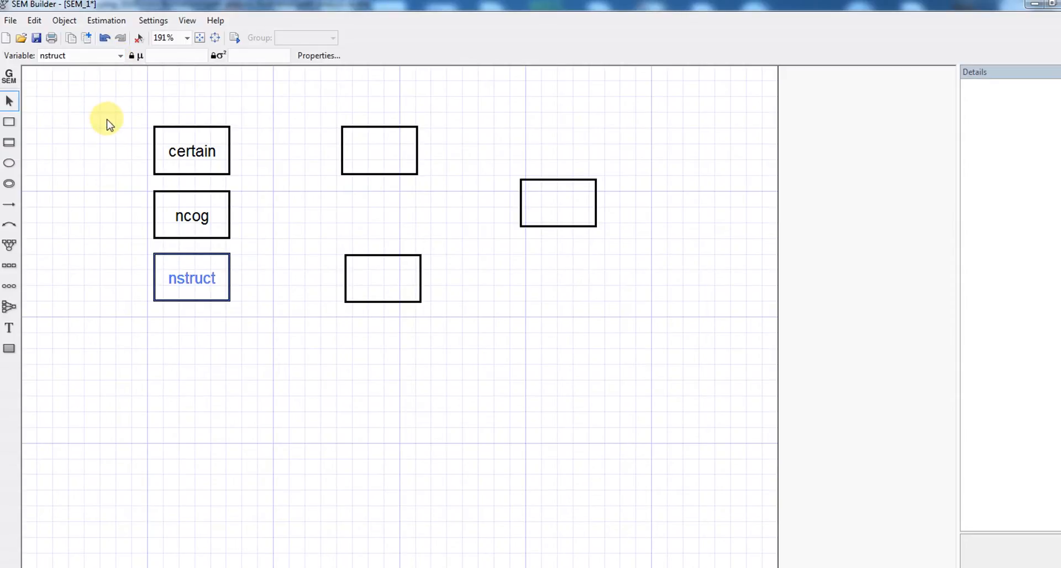
# Assign dogma and pthreat to the middle boxes and aggress to the right box.
pyautogui.doubleClick(354, 142)
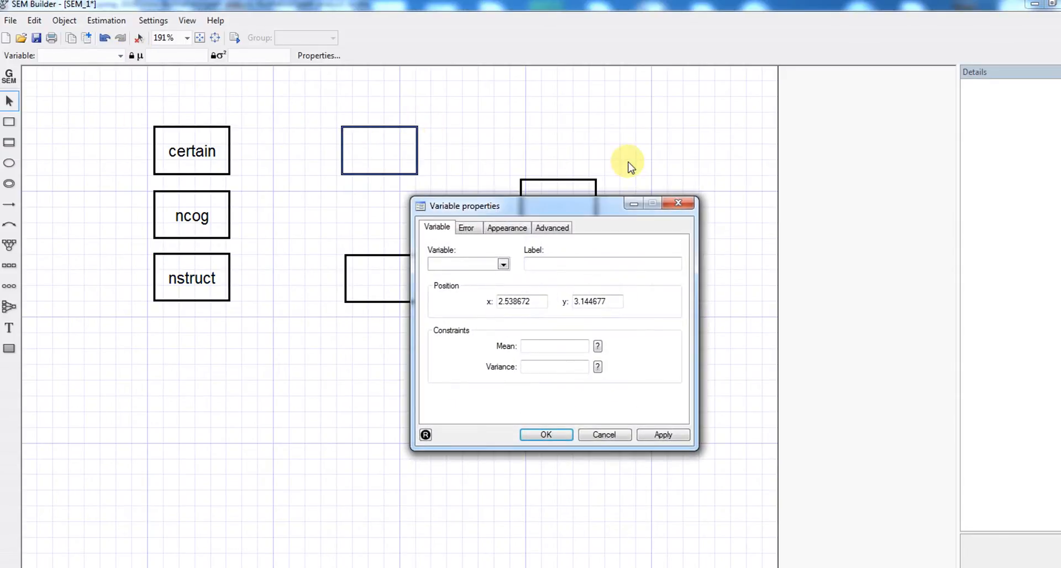
pyautogui.click(683, 205)
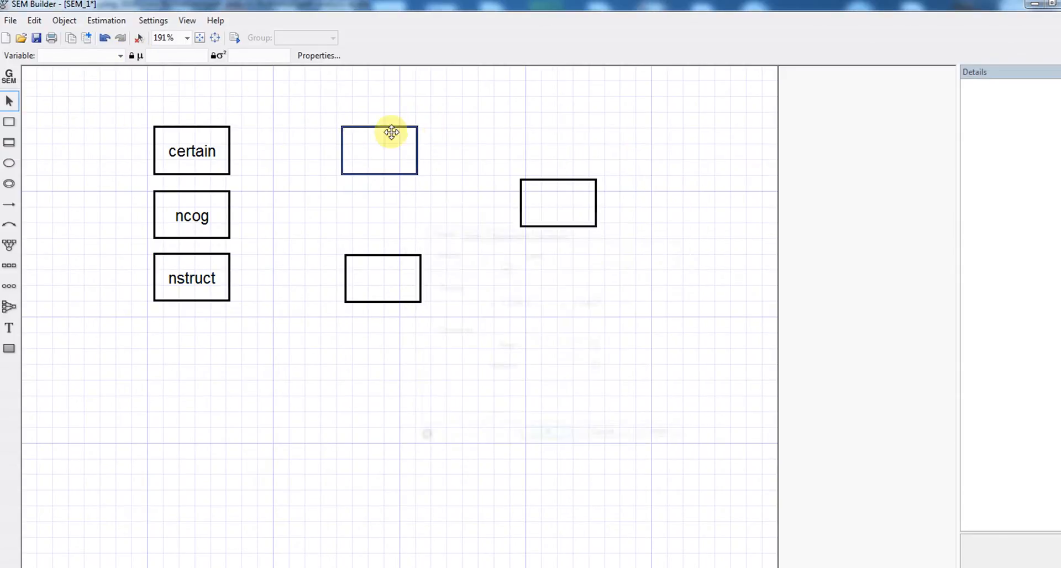
pyautogui.click(120, 54)
pyautogui.click(119, 72)
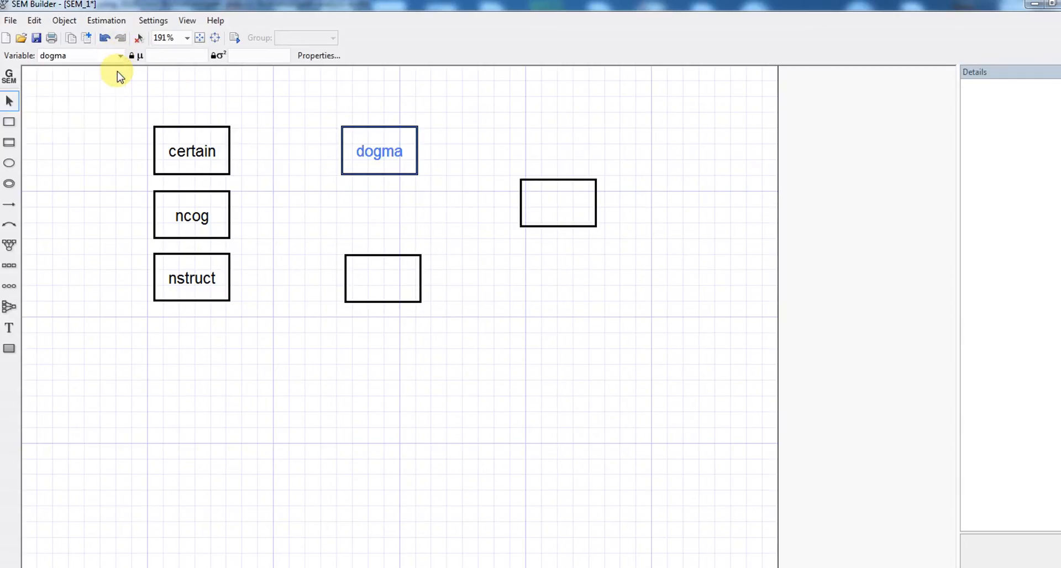
pyautogui.click(383, 255)
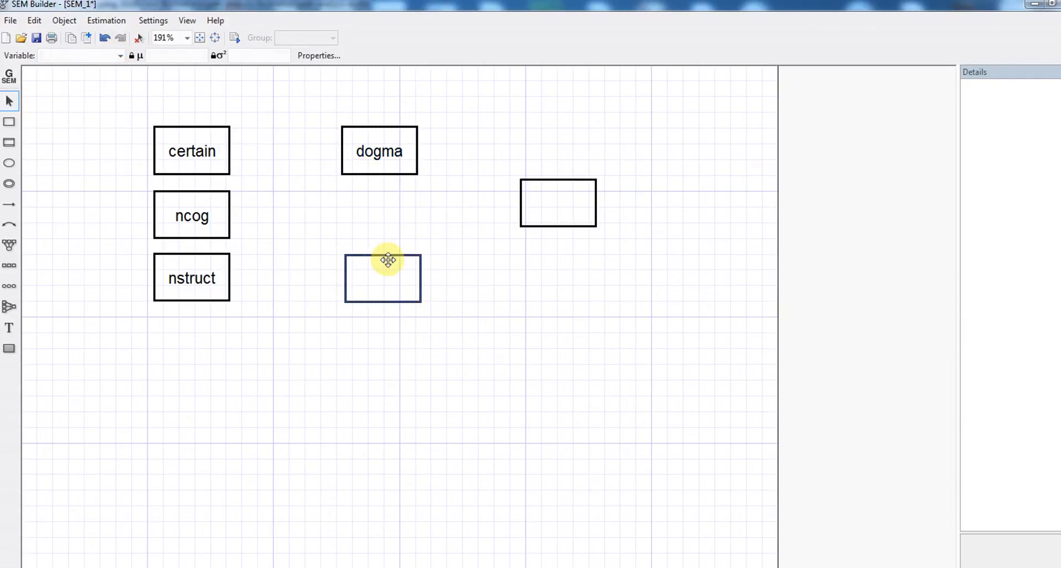
pyautogui.click(119, 59)
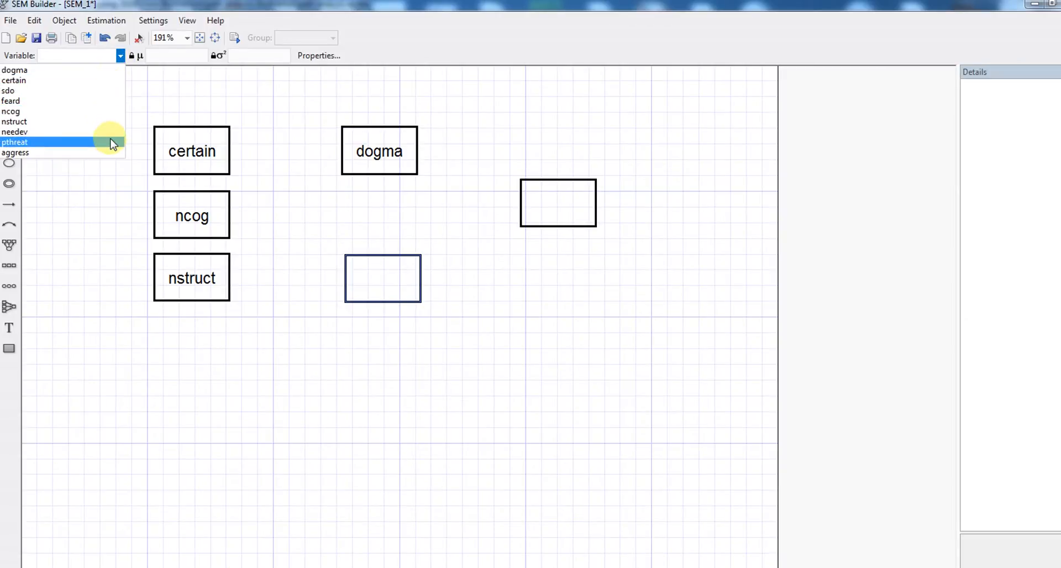
pyautogui.click(113, 143)
pyautogui.click(538, 208)
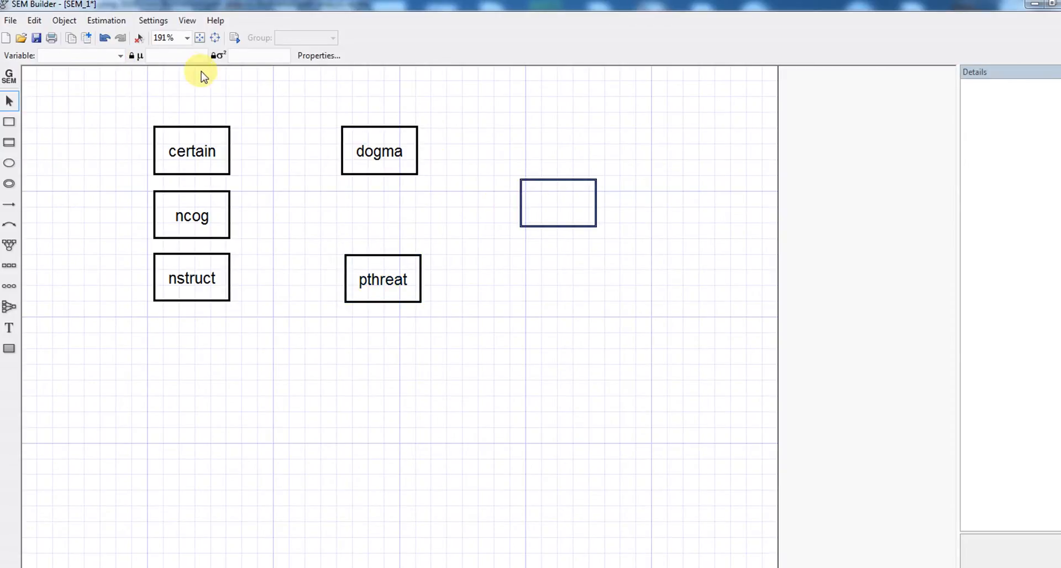
pyautogui.click(120, 57)
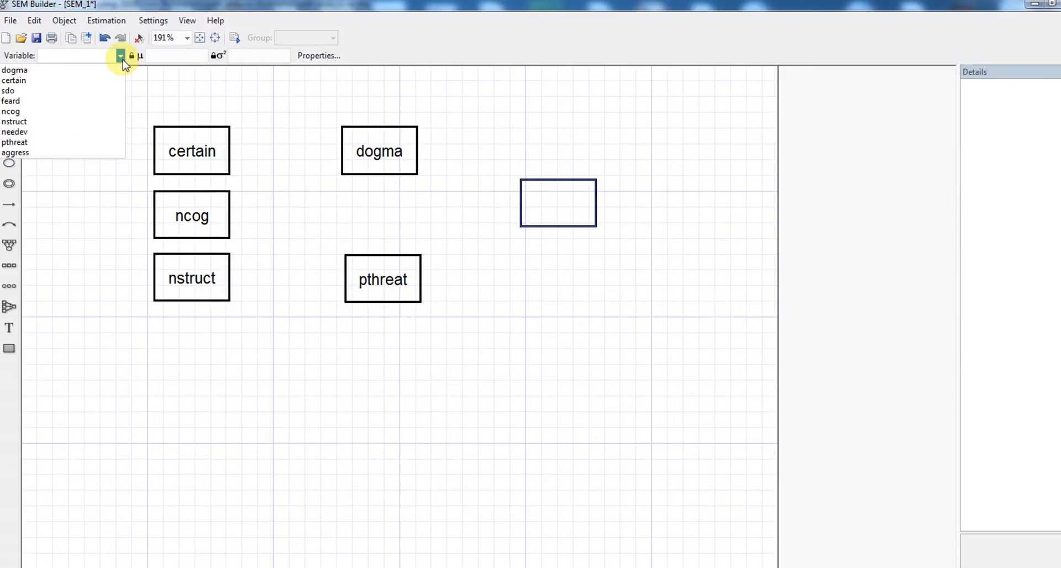
pyautogui.click(106, 152)
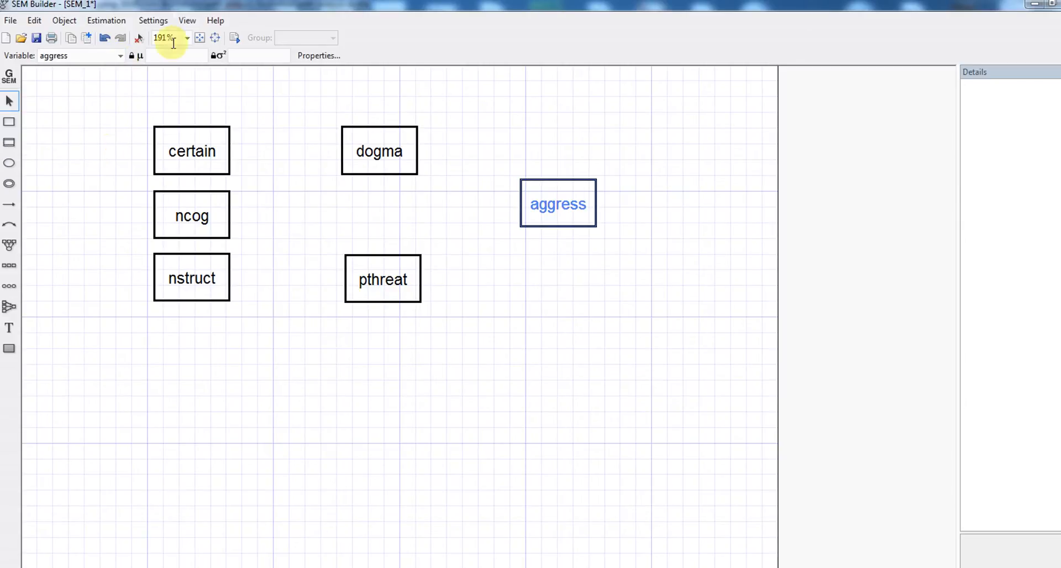
pyautogui.click(12, 103)
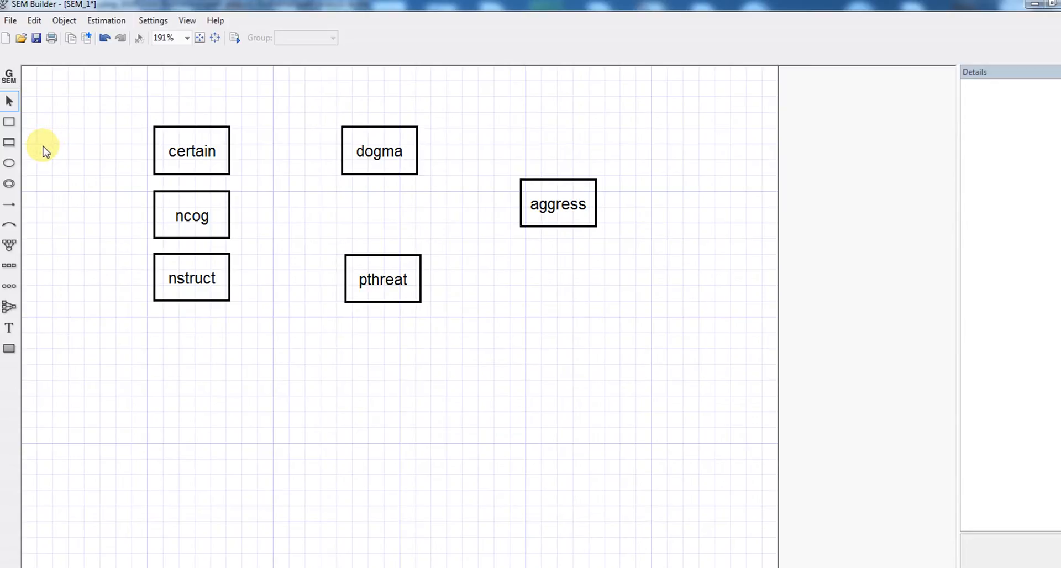
# Draw paths certain→dogma, ncog→dogma, nstruct→pthreat, dogma→pthreat and dogma→aggress.
pyautogui.click(13, 209)
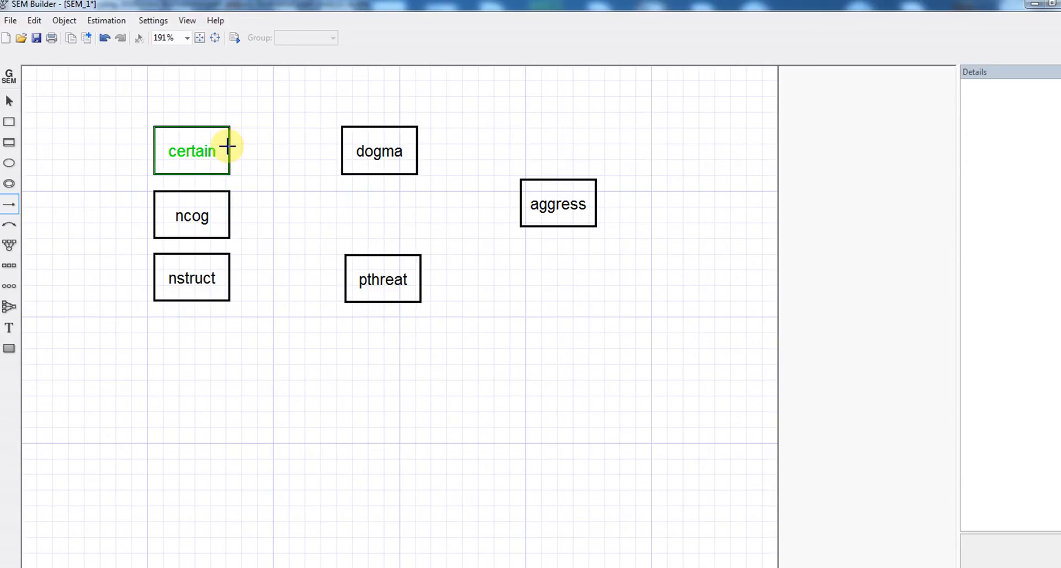
pyautogui.moveTo(227, 146); pyautogui.dragTo(357, 145)
pyautogui.moveTo(227, 215); pyautogui.dragTo(345, 150)
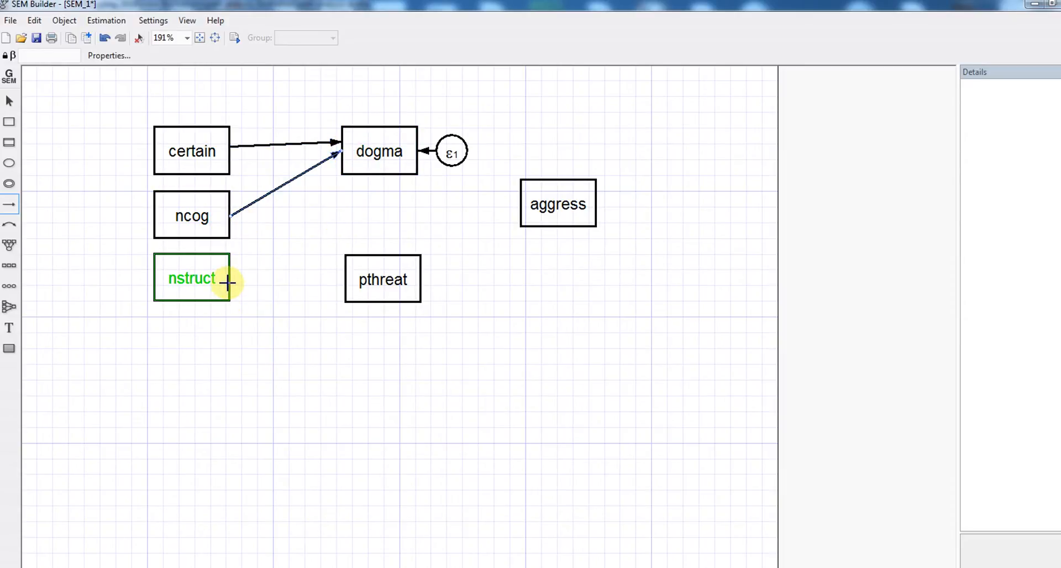
pyautogui.moveTo(228, 283); pyautogui.dragTo(349, 280)
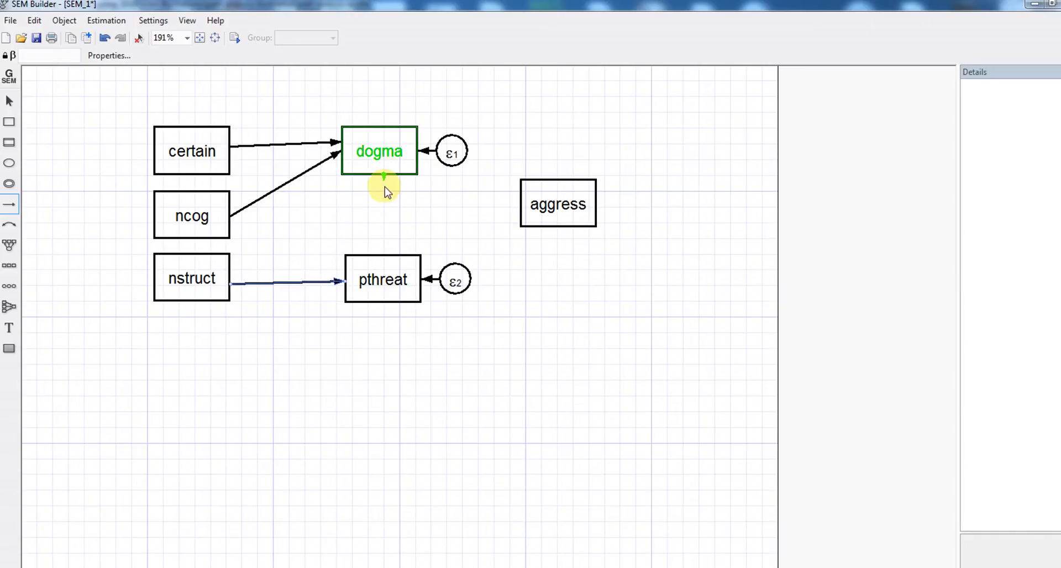
pyautogui.moveTo(385, 189)
pyautogui.mouseDown()
pyautogui.moveTo(386, 261)
pyautogui.moveTo(496, 230)
pyautogui.moveTo(522, 204)
pyautogui.mouseUp()
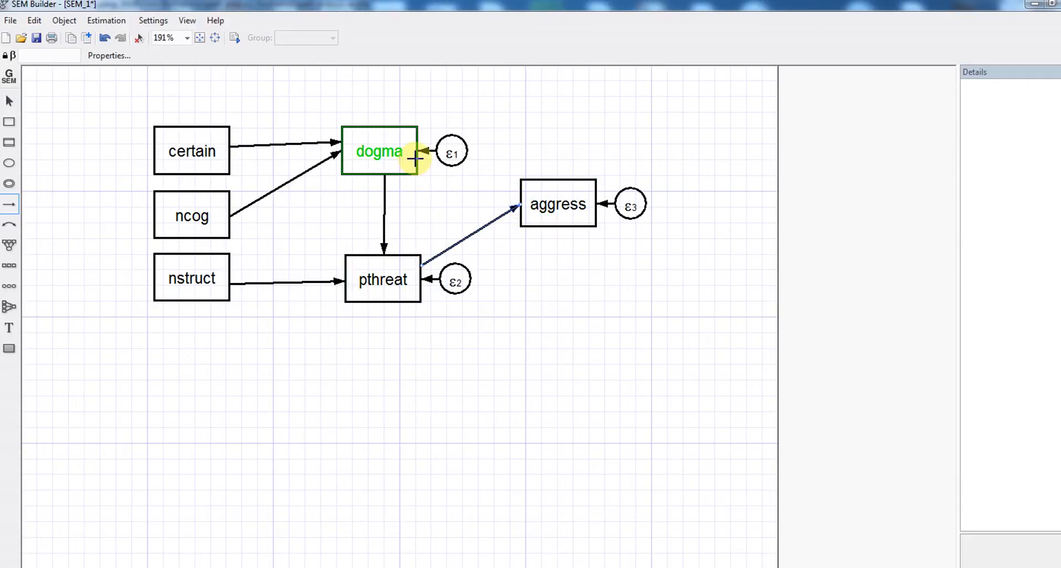
pyautogui.moveTo(417, 159); pyautogui.dragTo(528, 205)
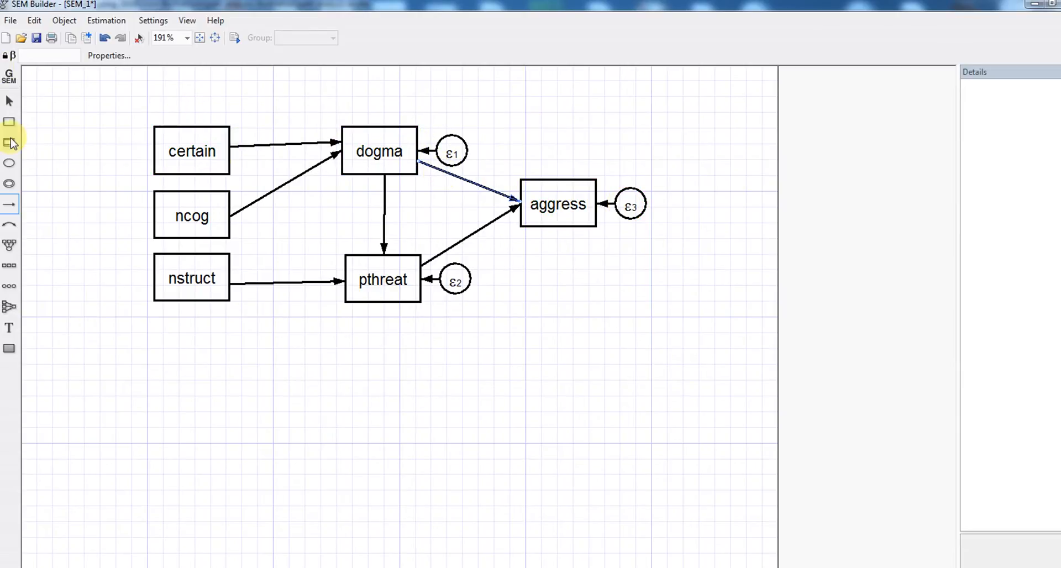
# Add covariance links ncog–certain, nstruct–ncog and nstruct–certain.
pyautogui.click(11, 225)
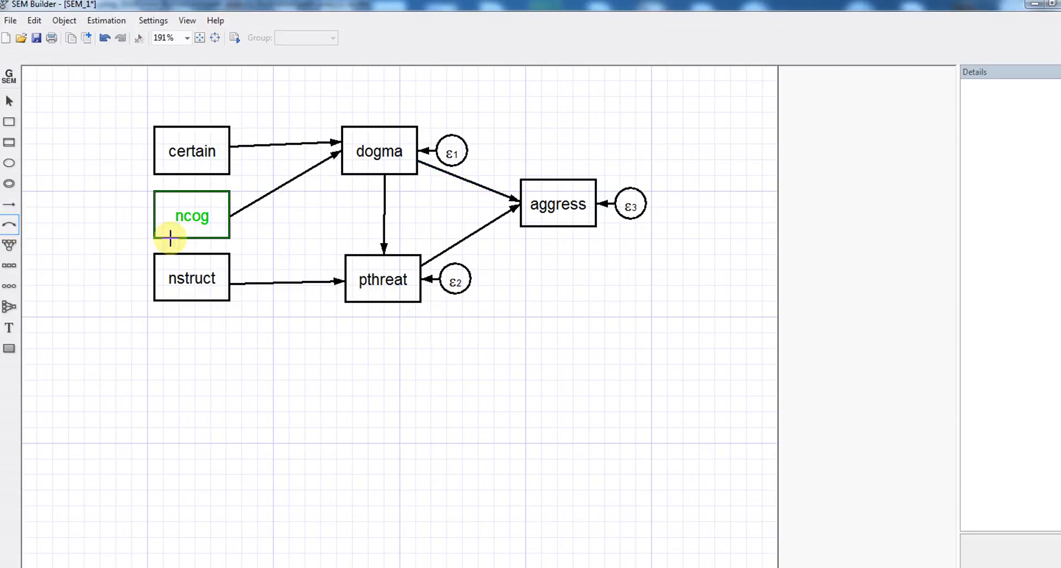
pyautogui.moveTo(154, 212); pyautogui.dragTo(155, 148)
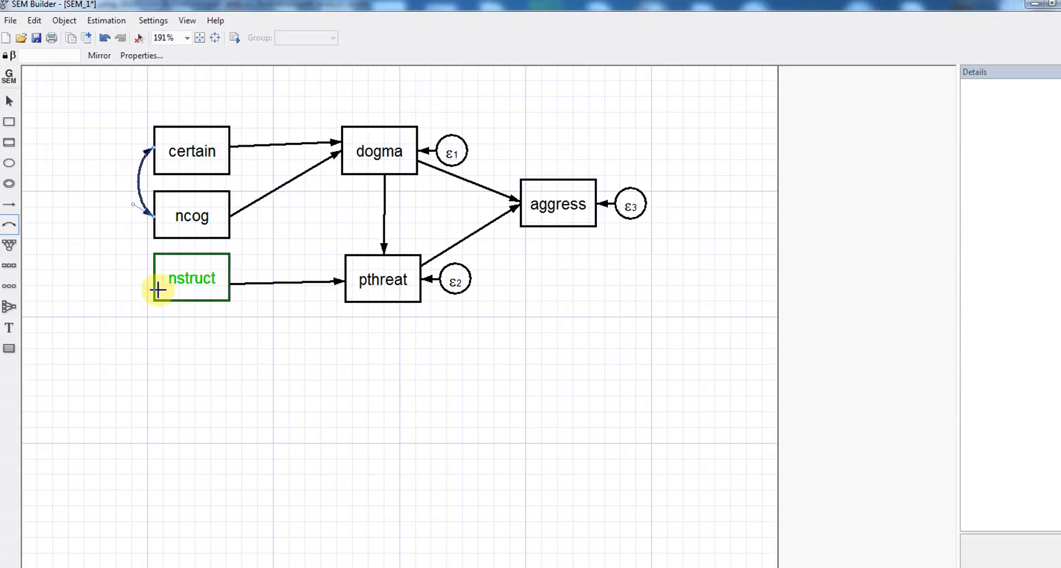
pyautogui.moveTo(154, 282); pyautogui.dragTo(153, 219)
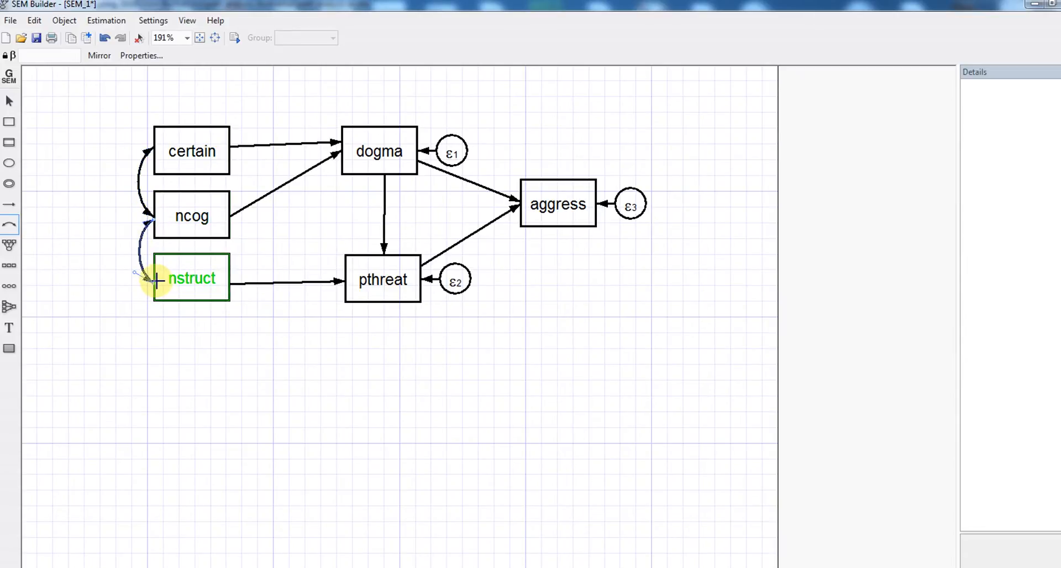
pyautogui.moveTo(157, 280); pyautogui.dragTo(156, 150)
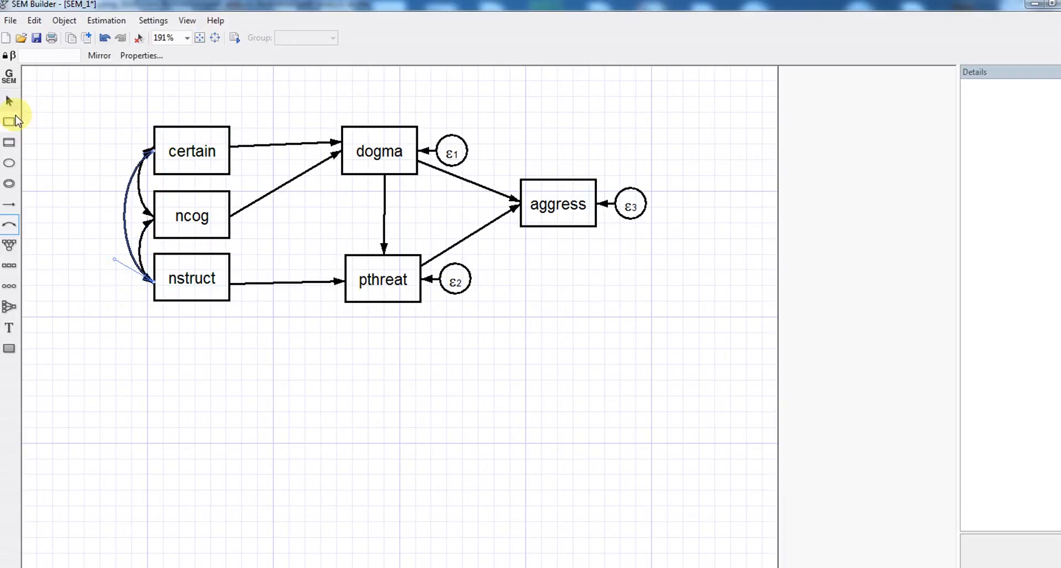
pyautogui.click(10, 101)
pyautogui.click(94, 154)
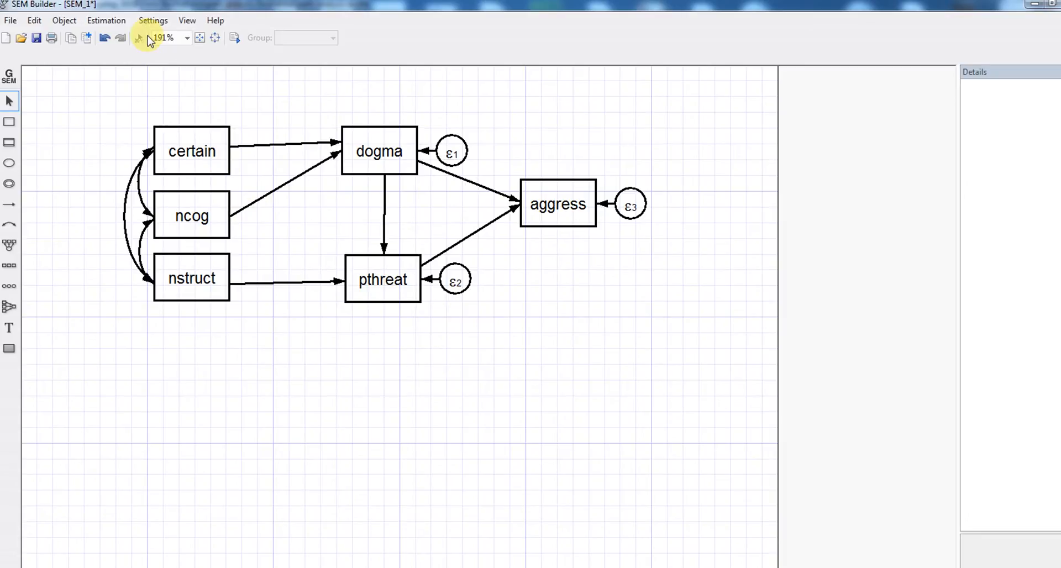
# Estimate the model using Satorra-Bentler standard errors from the SE/Robust options.
pyautogui.click(114, 24)
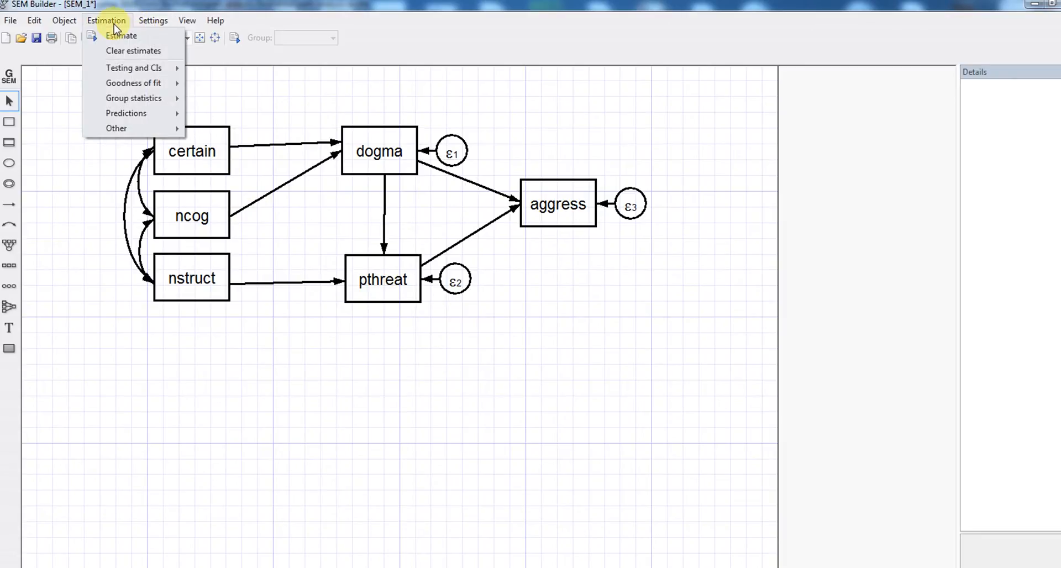
pyautogui.click(121, 37)
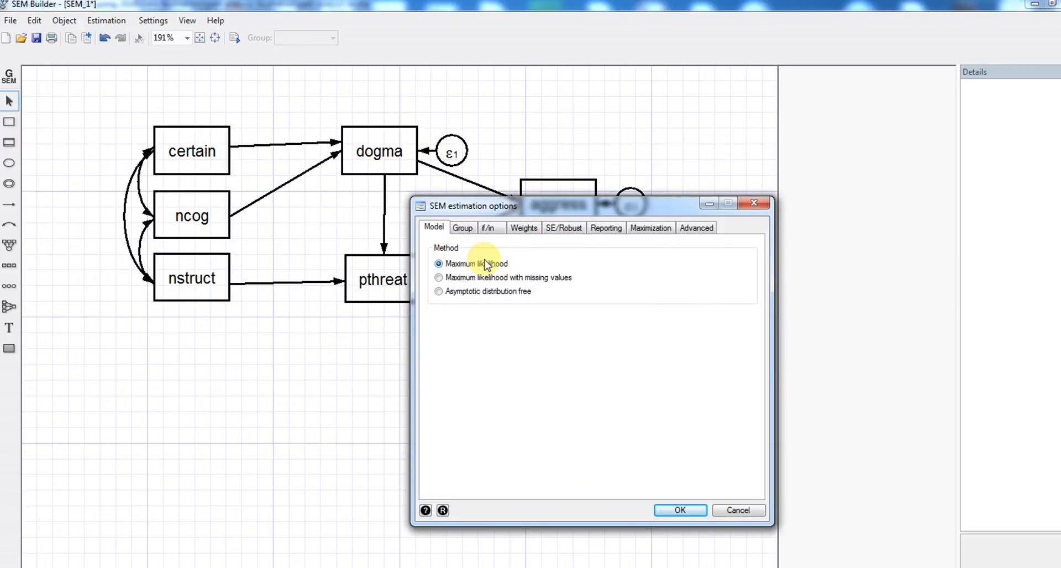
pyautogui.click(556, 228)
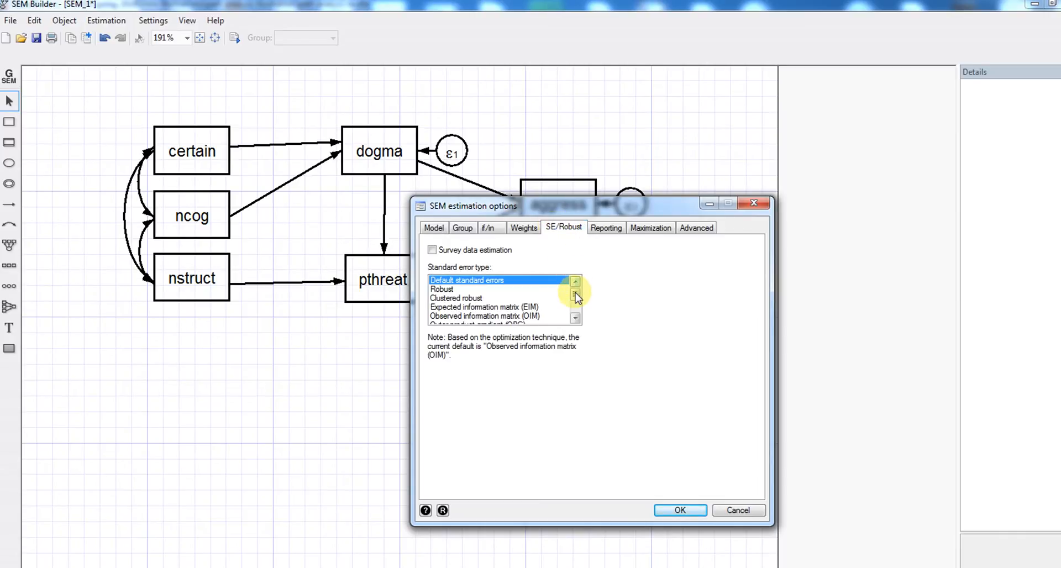
pyautogui.scroll(-2, 576, 301)
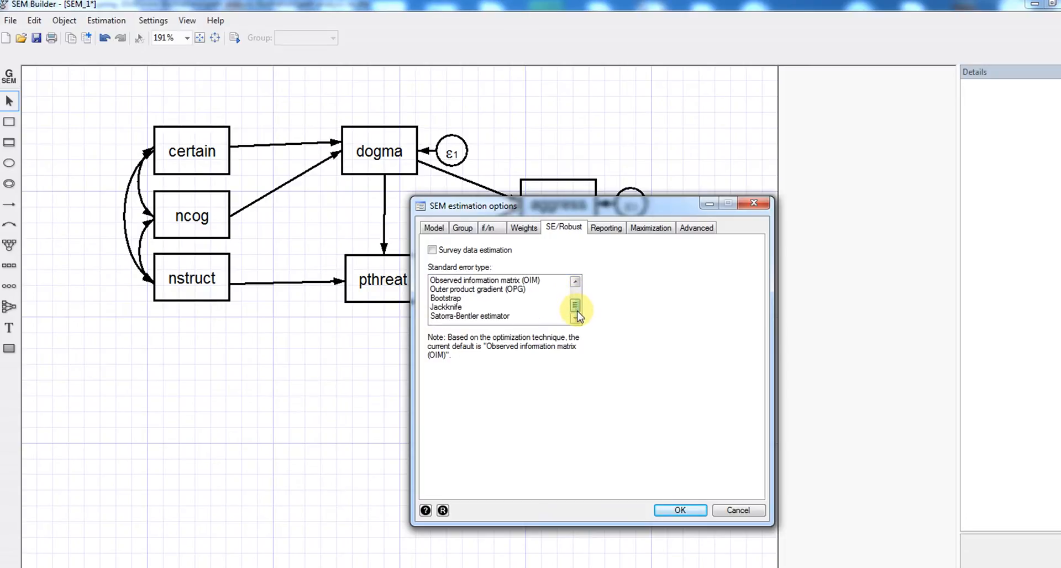
pyautogui.click(485, 318)
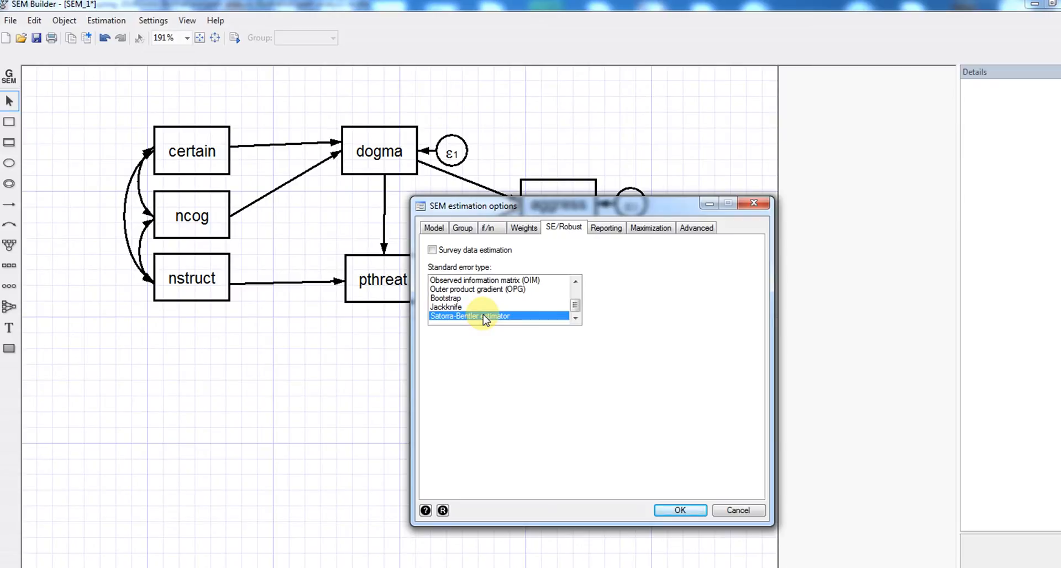
pyautogui.click(695, 510)
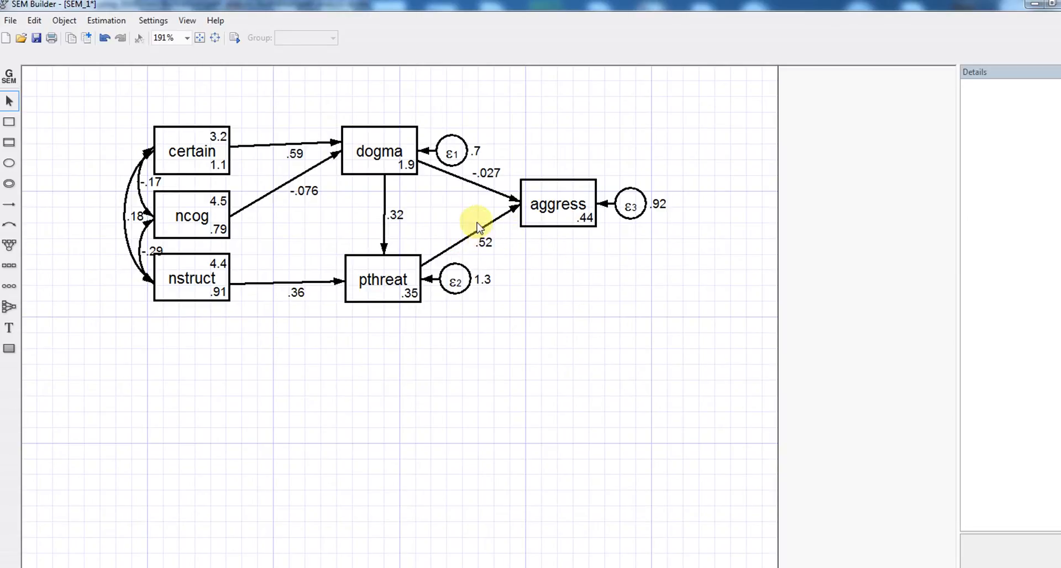
# Select the dogma→aggress path to view its estimate -.027, z = -.317, p = .751.
pyautogui.click(493, 190)
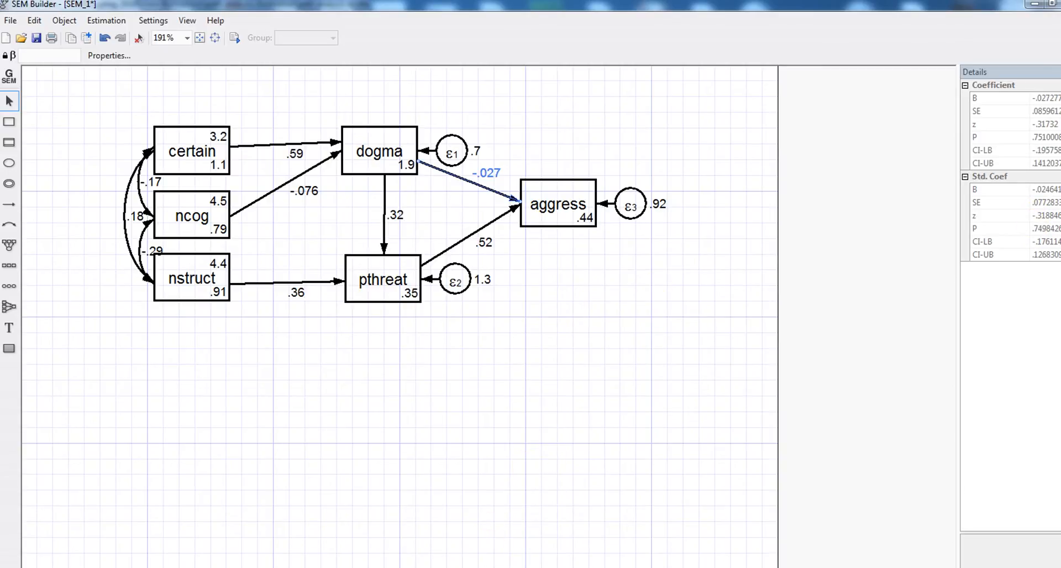
pyautogui.click(528, 567)
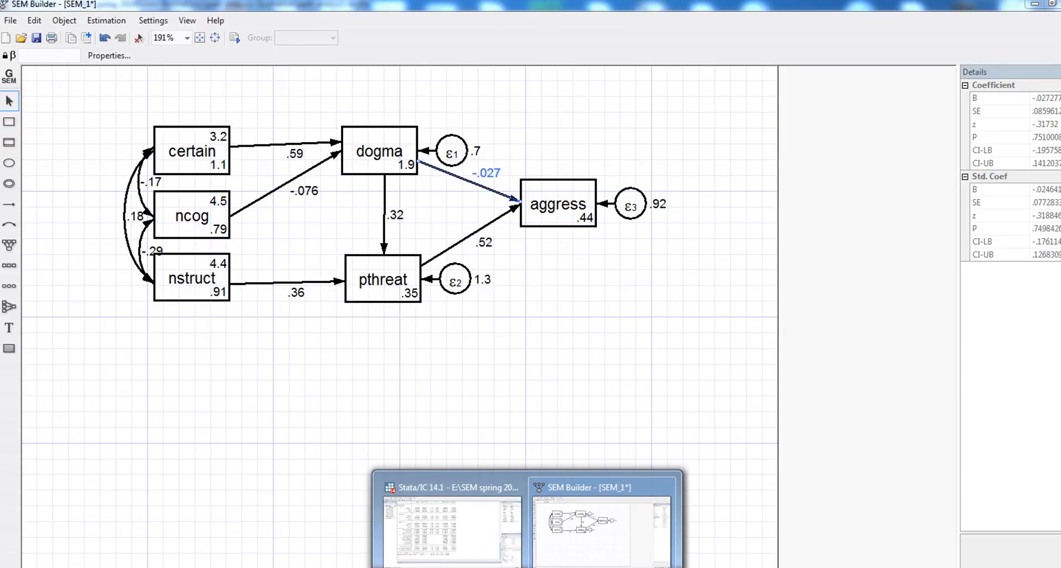
pyautogui.click(466, 526)
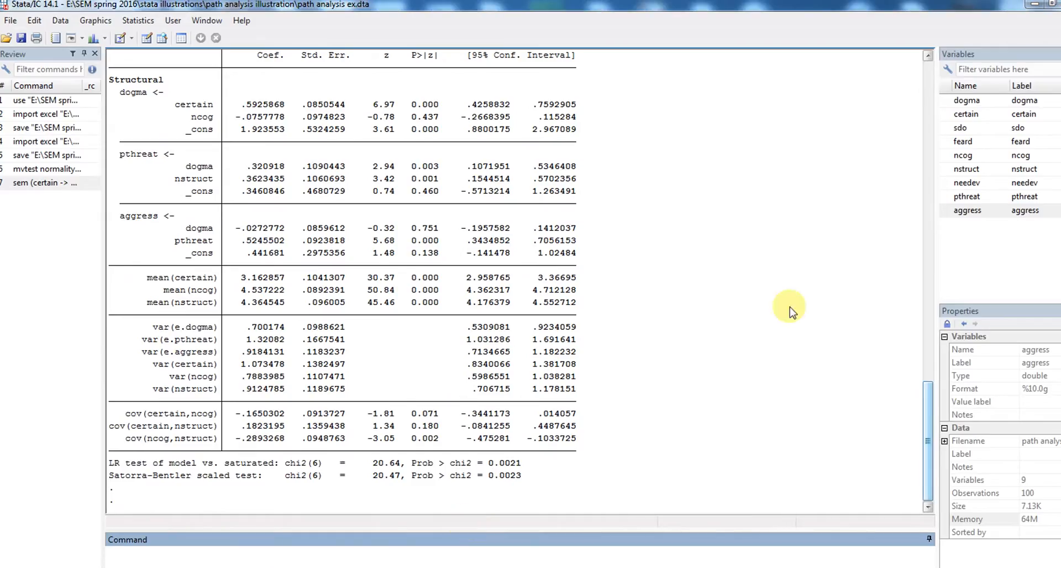
pyautogui.moveTo(925, 397); pyautogui.dragTo(929, 364)
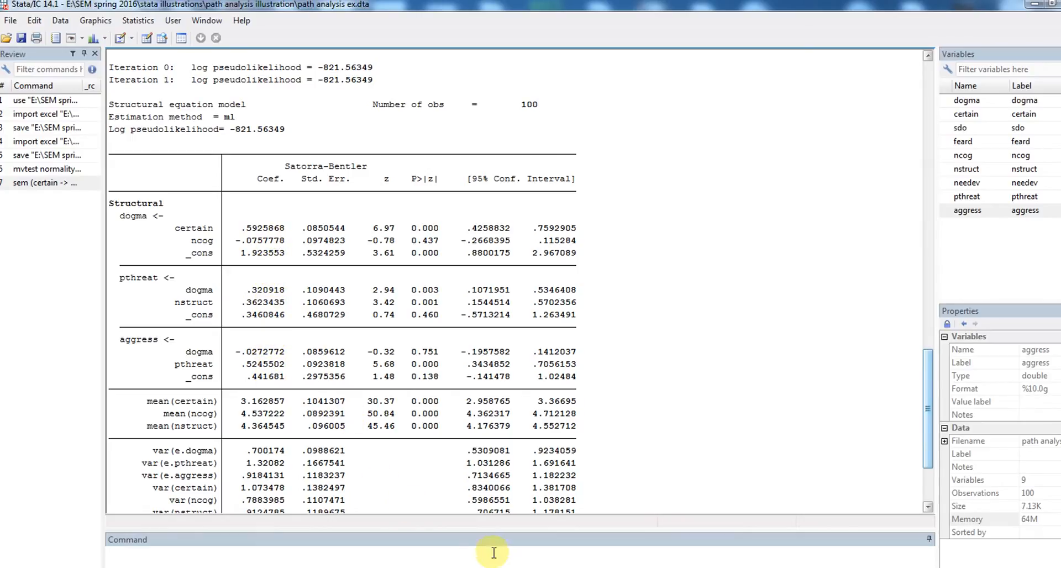
pyautogui.click(575, 567)
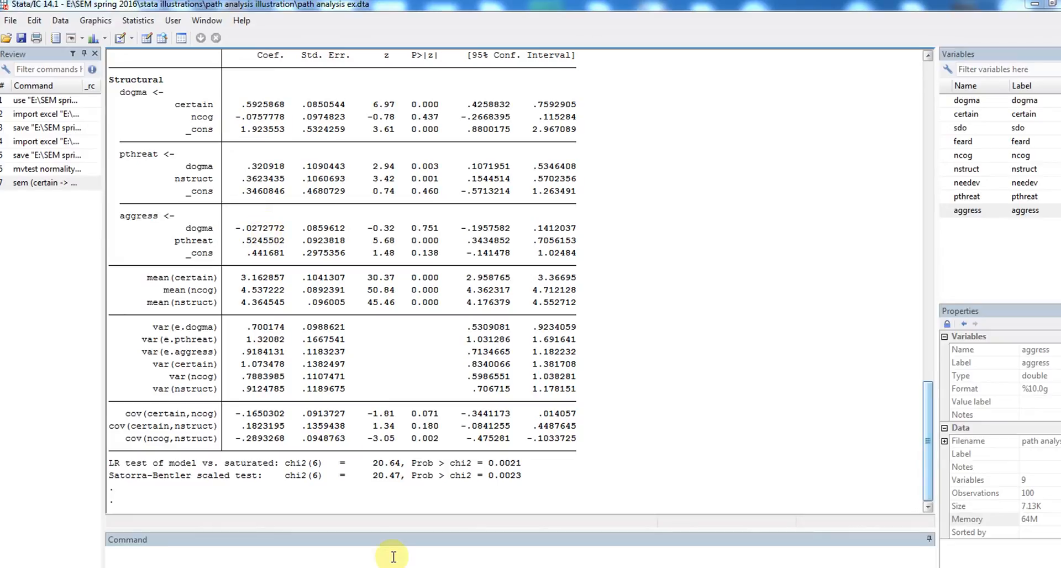
pyautogui.click(575, 528)
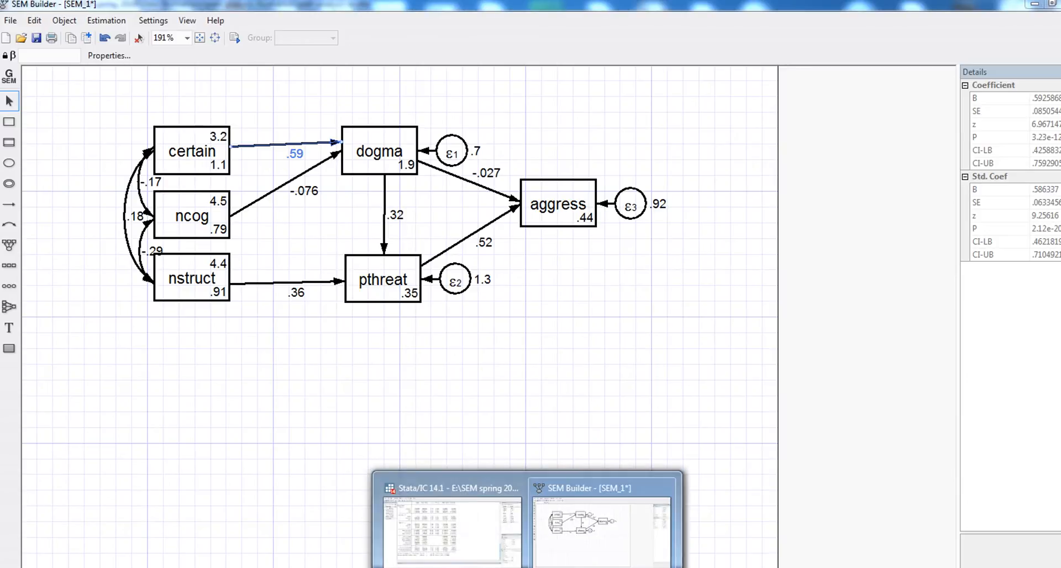
pyautogui.click(462, 485)
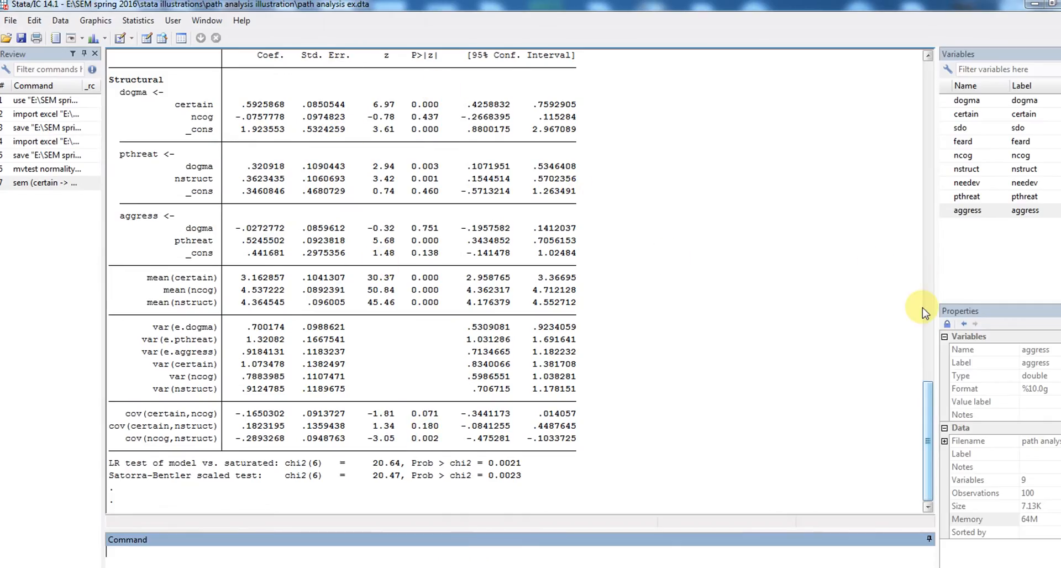
pyautogui.moveTo(927, 385); pyautogui.dragTo(927, 376)
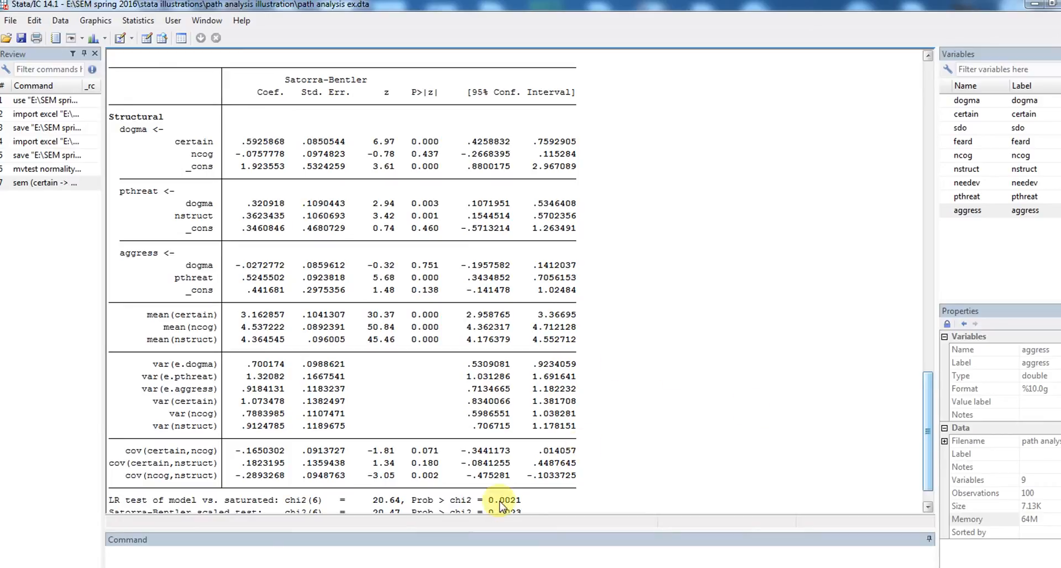
pyautogui.click(559, 553)
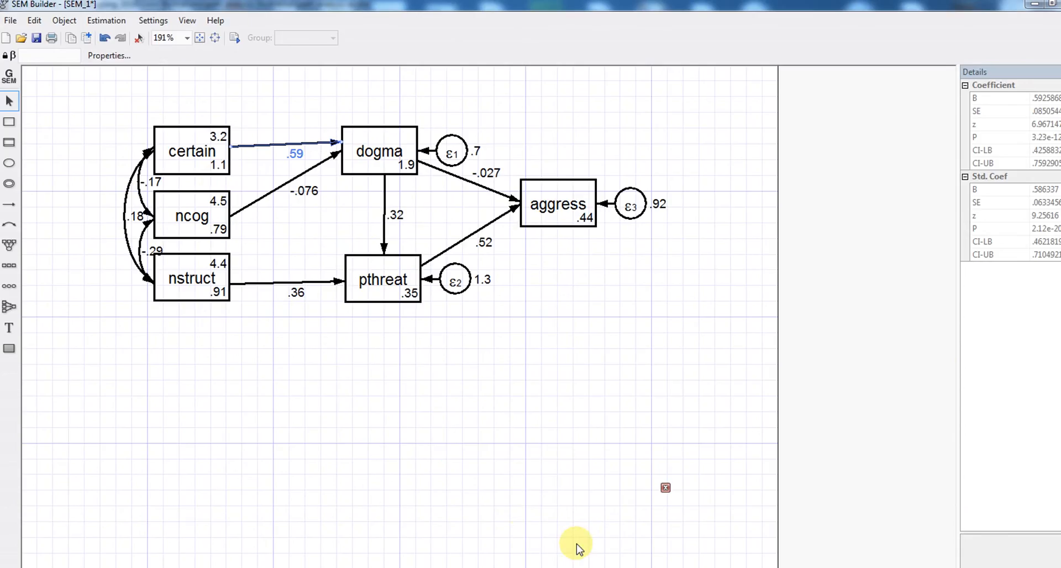
# Request overall goodness of fit with 'All of the above' statistics displayed.
pyautogui.click(97, 19)
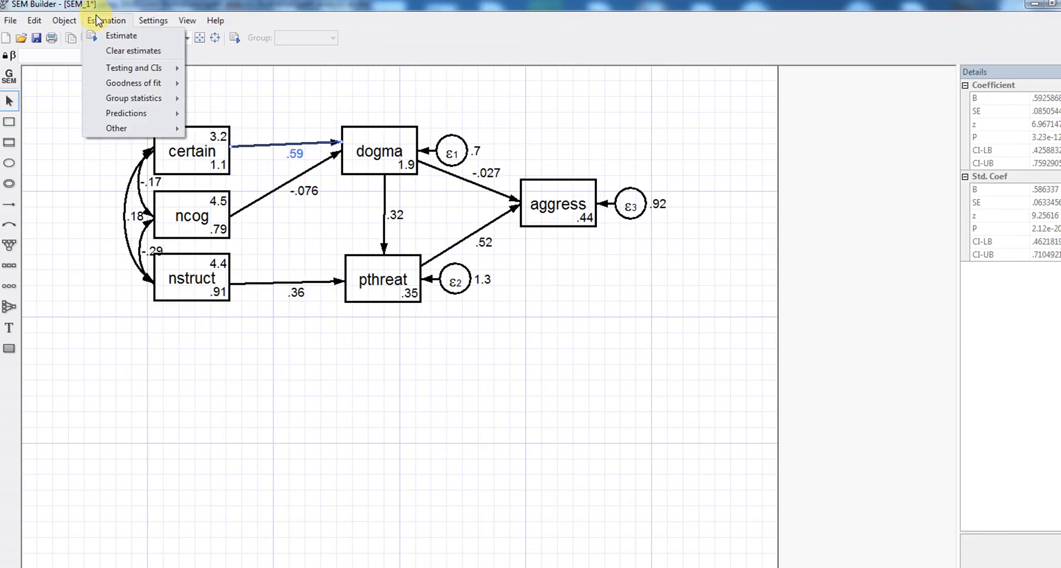
pyautogui.moveTo(146, 83)
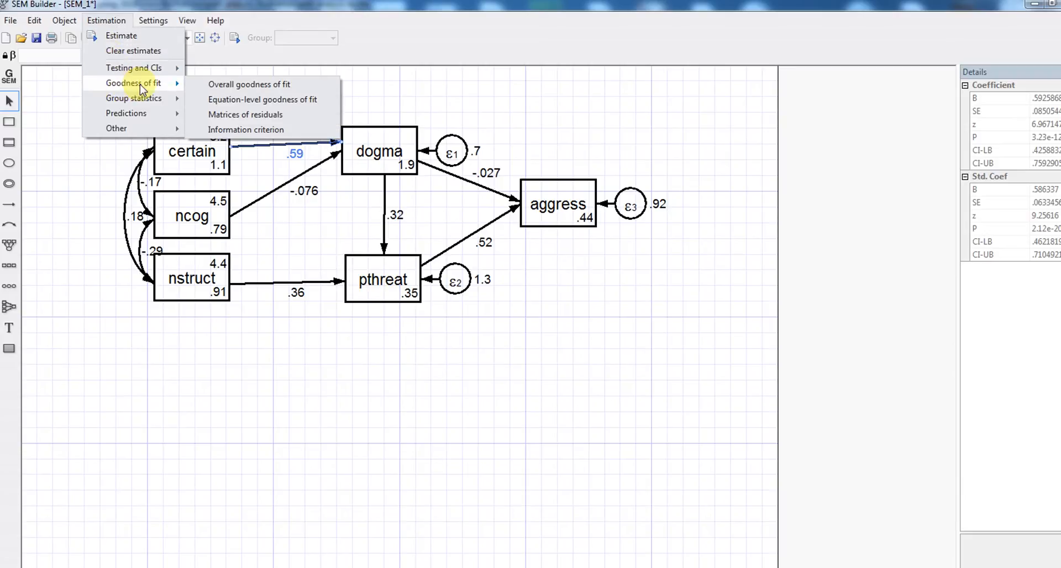
pyautogui.click(217, 84)
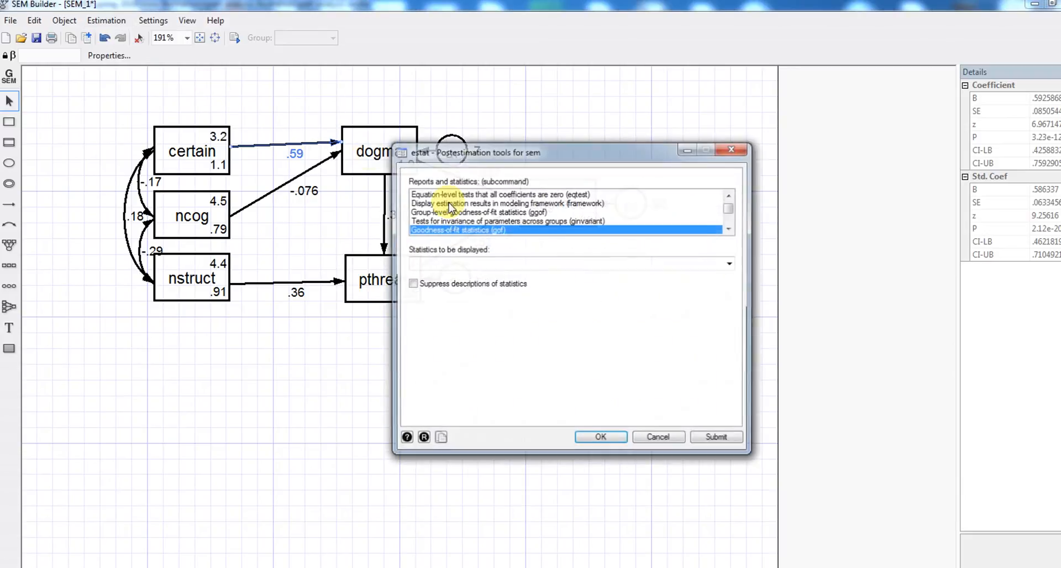
pyautogui.click(731, 263)
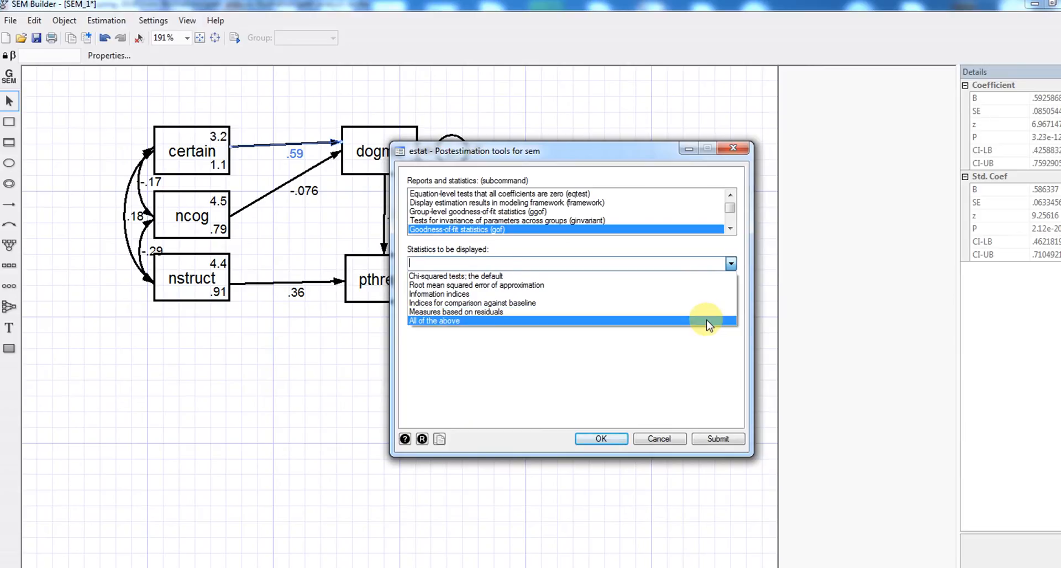
pyautogui.click(707, 321)
pyautogui.click(601, 439)
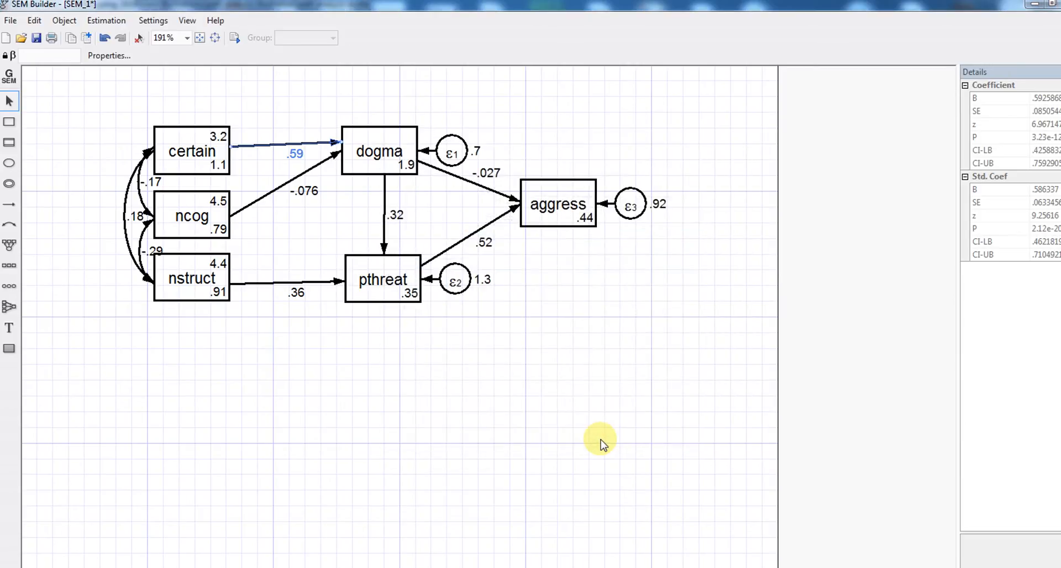
# Switch to the Stata results window to view estat gof, stats(all) output: RMSEA, AIC, BIC, CFI, TLI.
pyautogui.moveTo(512, 565)
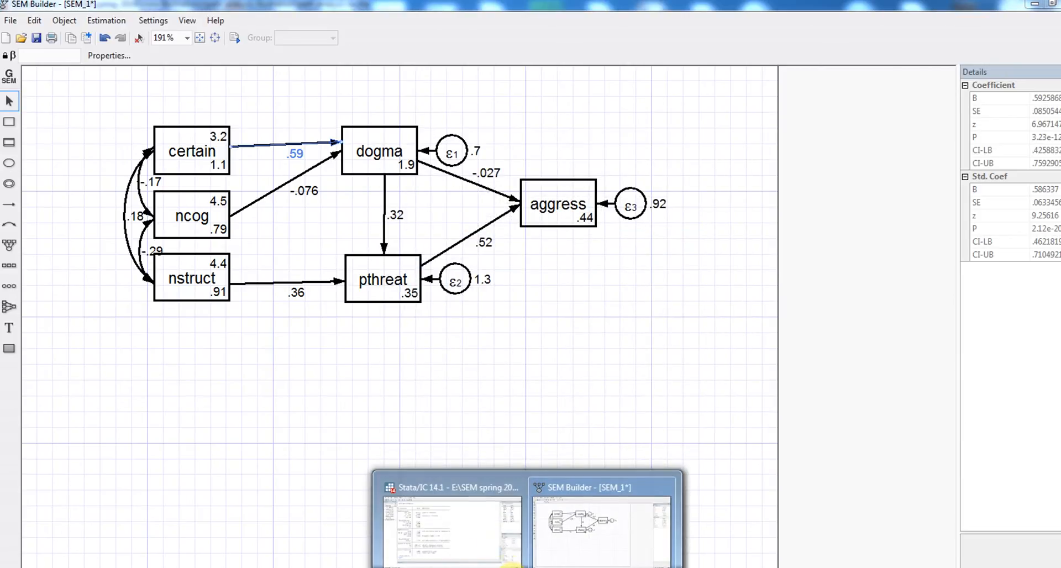
pyautogui.click(485, 538)
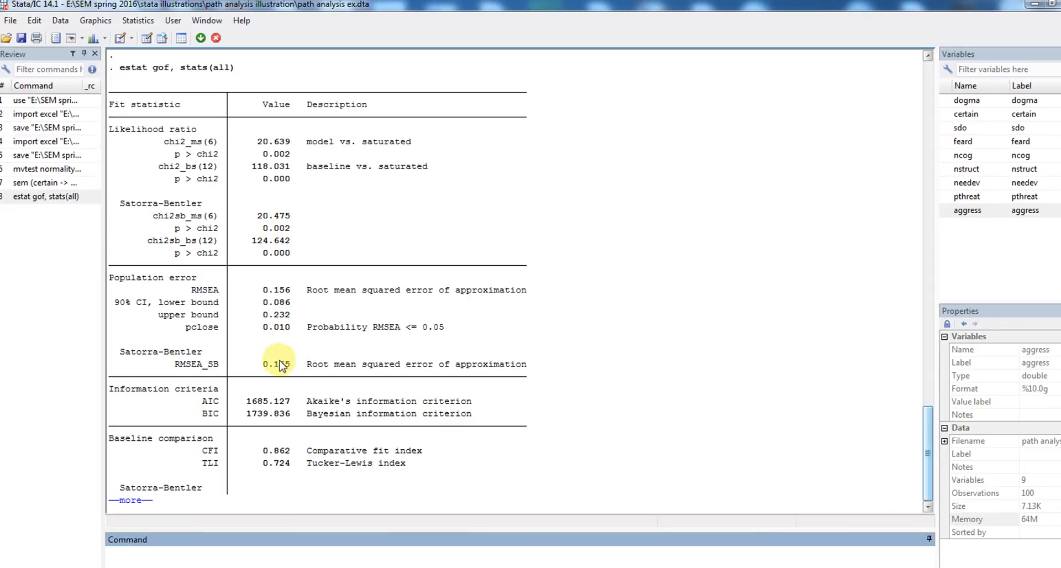
pyautogui.click(137, 501)
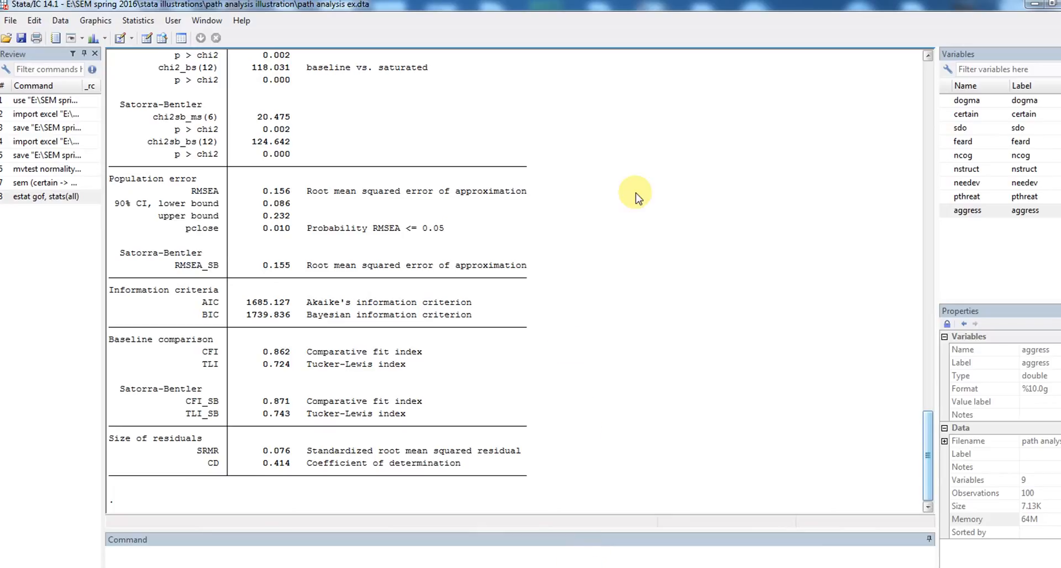
pyautogui.moveTo(928, 423); pyautogui.dragTo(928, 415)
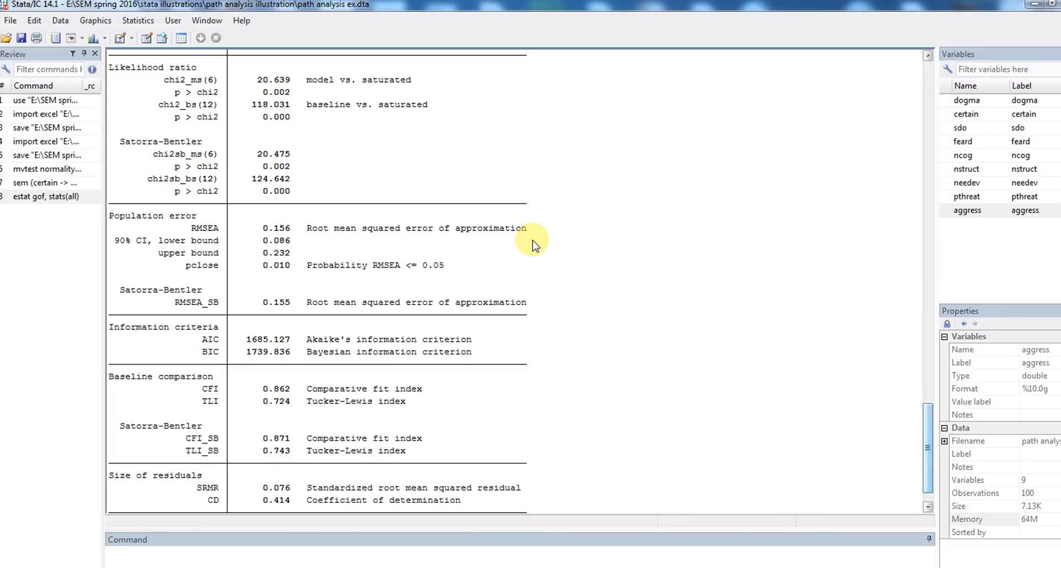